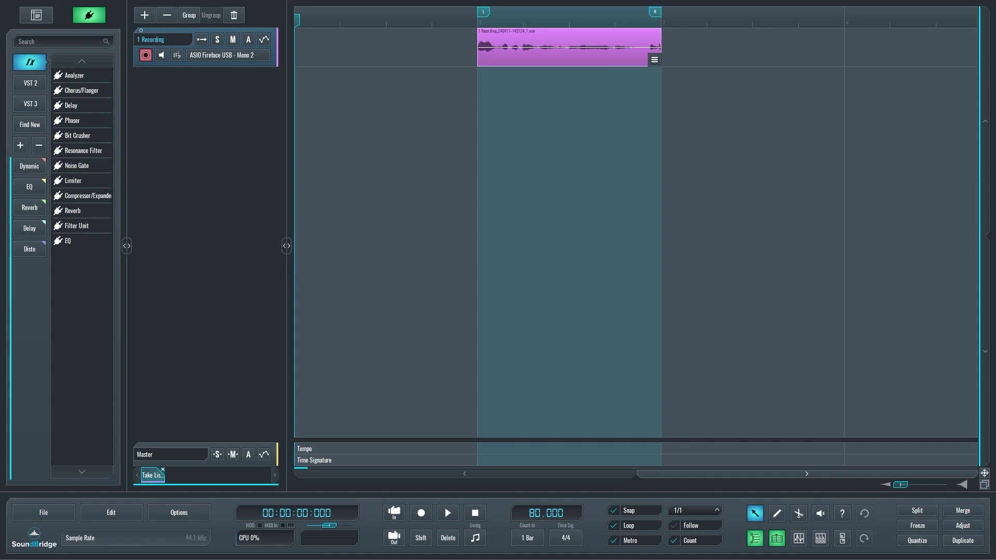
# Step: Open the recorded clip's take list and choose take 7
pyautogui.click(654, 60)
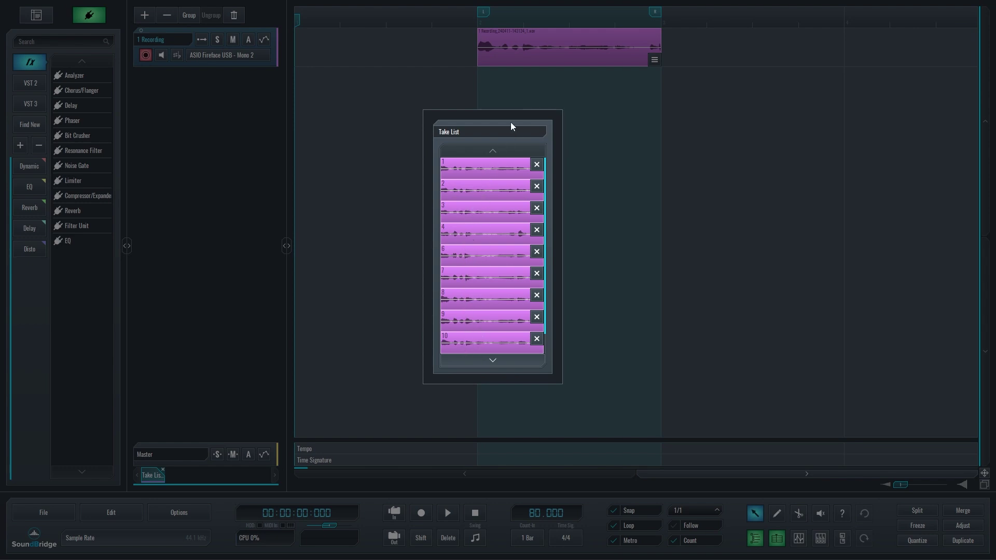
pyautogui.click(489, 276)
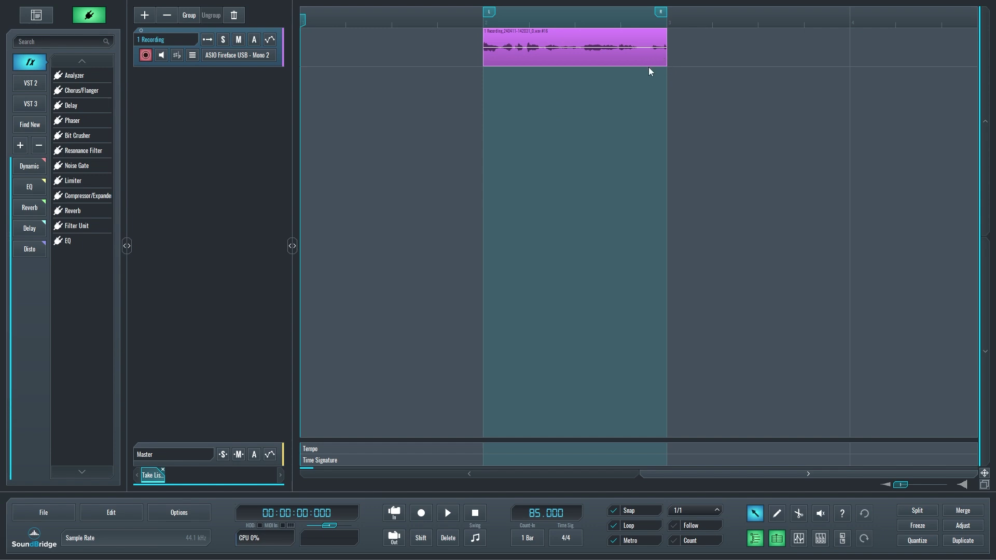
# Step: Expand the recording track's take lanes and solo takes 5, 6 and 7 in turn, with the playhead at the loop start
pyautogui.click(191, 57)
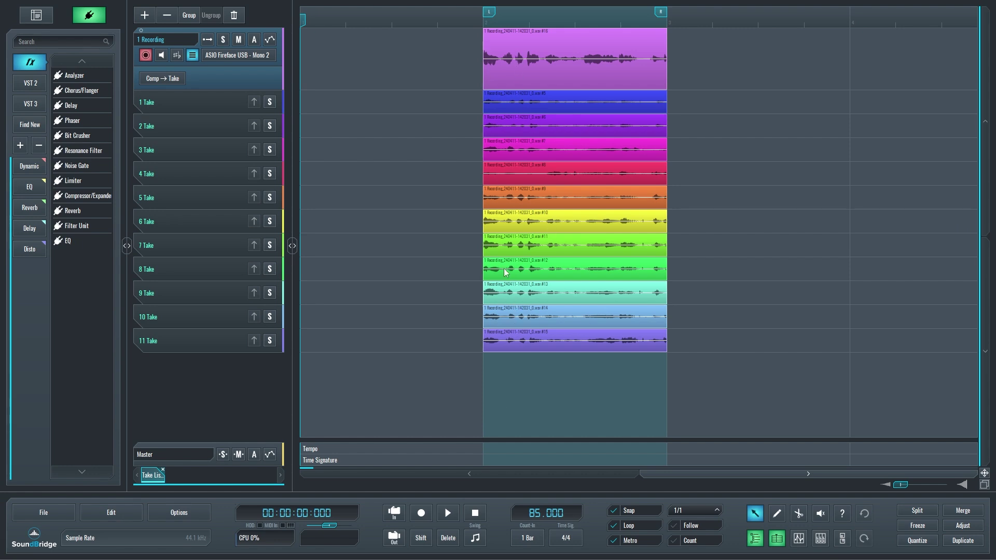
pyautogui.click(478, 17)
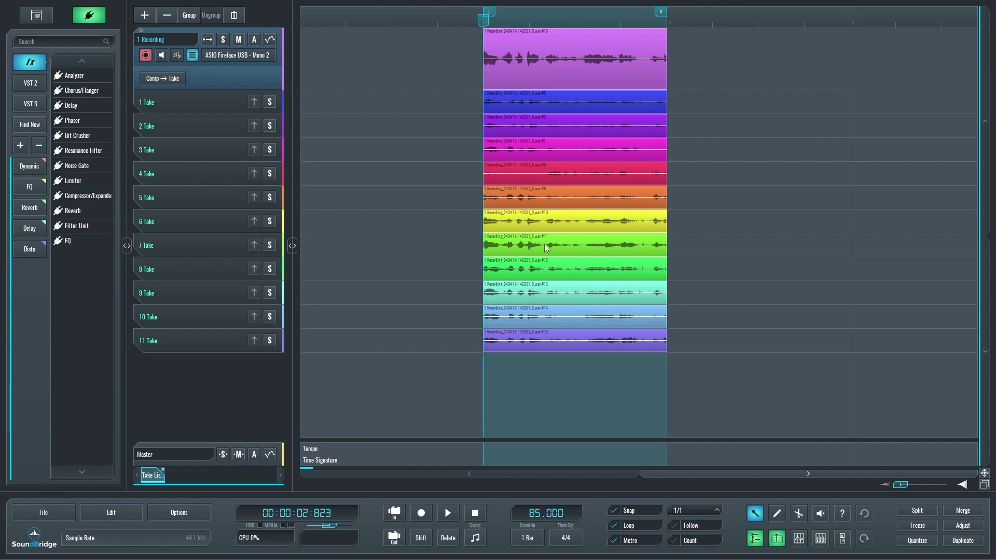
pyautogui.click(269, 197)
pyautogui.click(269, 221)
pyautogui.click(269, 245)
# Step: Move the clip on the recording track's comp lane into a new take lane
pyautogui.click(518, 75)
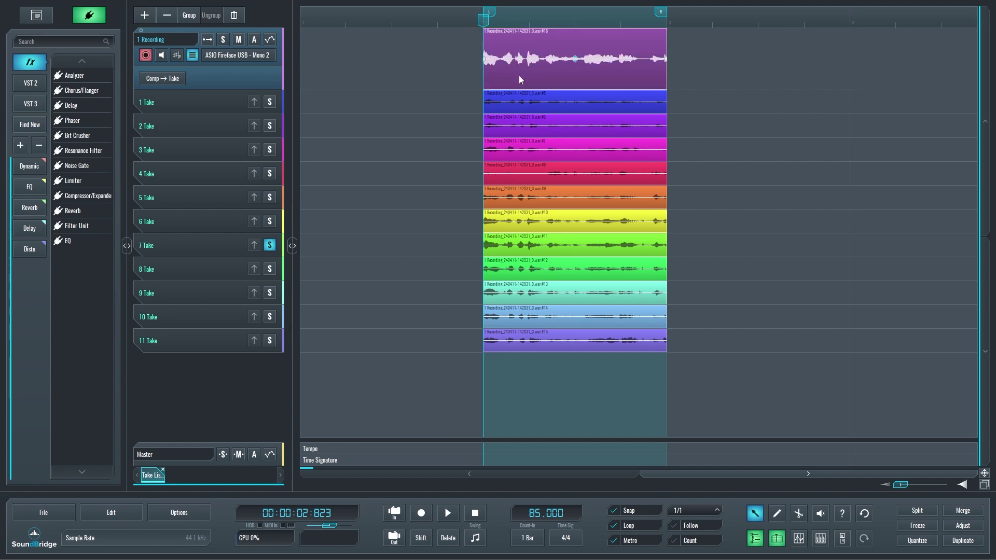
pyautogui.click(179, 79)
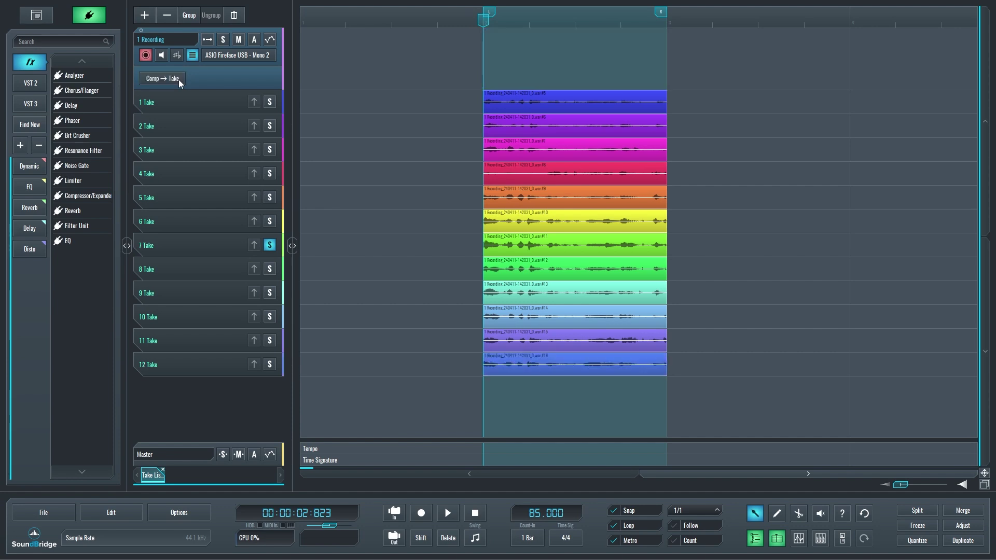
# Step: Copy the take 7 clip up to the empty comp lane and turn off the take's solo
pyautogui.click(548, 244)
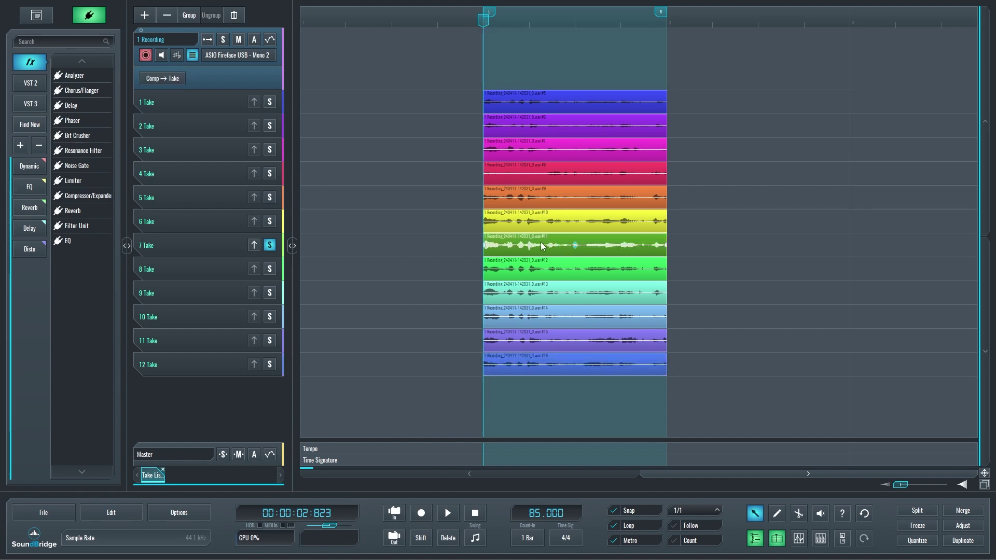
pyautogui.click(254, 245)
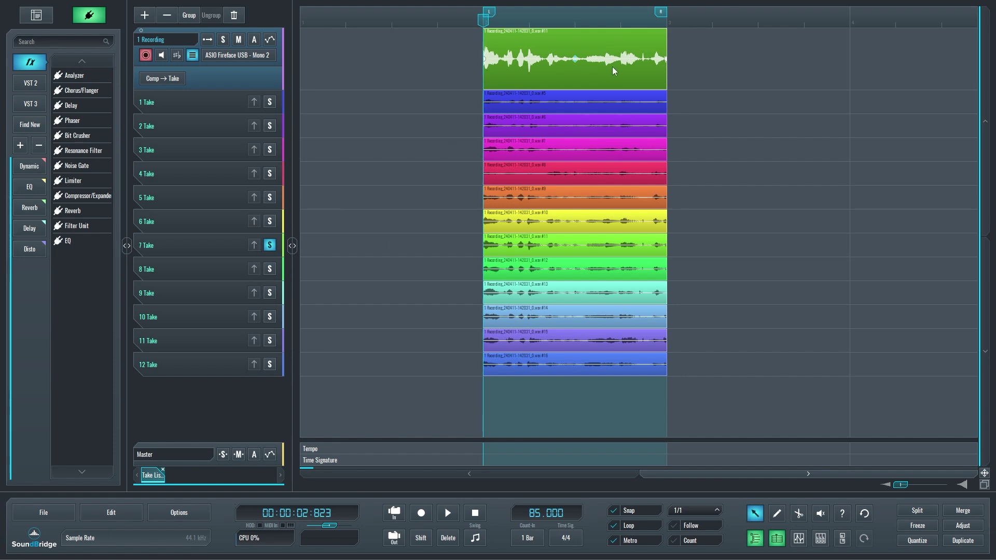
pyautogui.click(270, 245)
# Step: Set the snap grid to 1/8 and split takes 5 and 6 at the half and three-quarter points of the loop
pyautogui.click(798, 514)
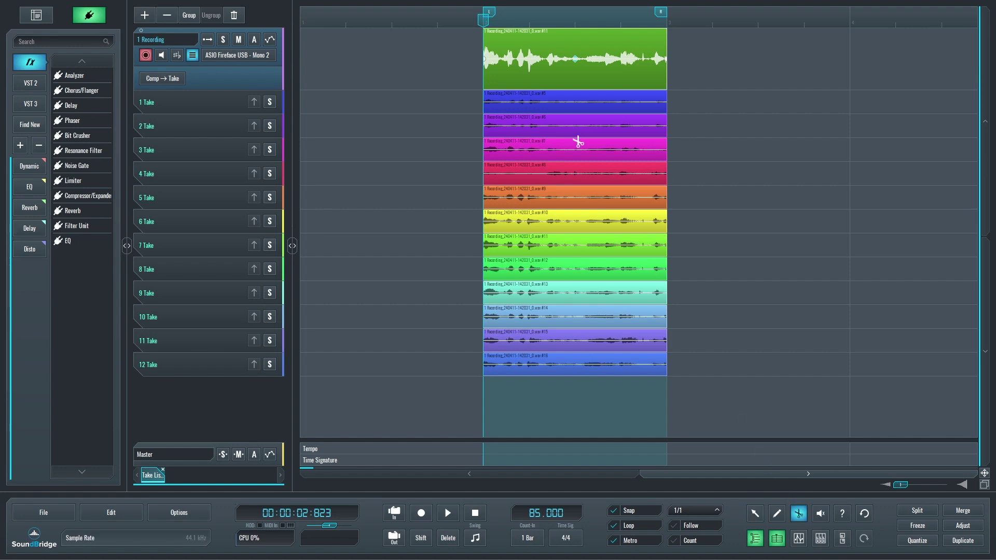
pyautogui.click(684, 513)
pyautogui.click(692, 365)
pyautogui.click(626, 196)
pyautogui.click(580, 196)
pyautogui.click(581, 224)
pyautogui.click(626, 226)
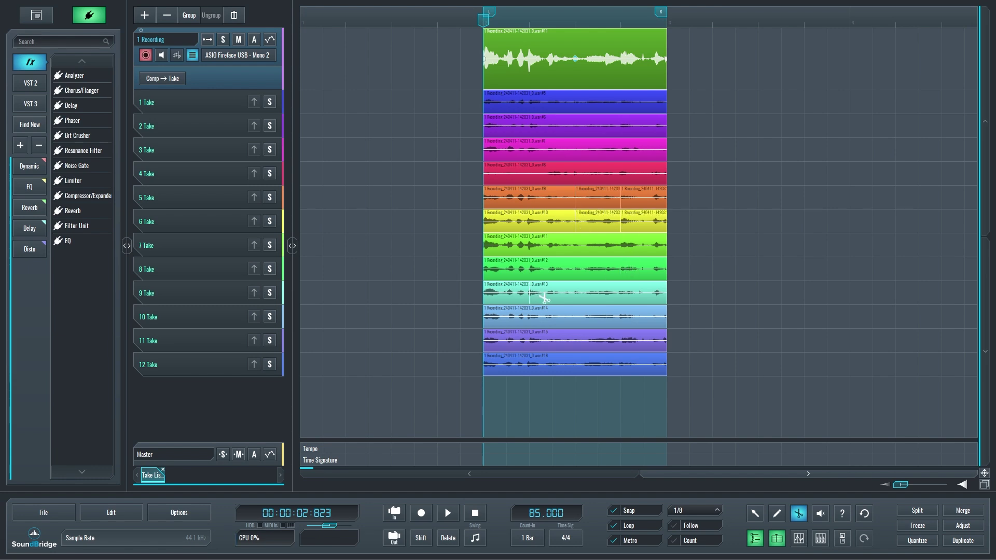
# Step: Split takes 9 and 3 at the quarter and half points of the loop, and return to the selection tool
pyautogui.click(578, 293)
pyautogui.click(536, 294)
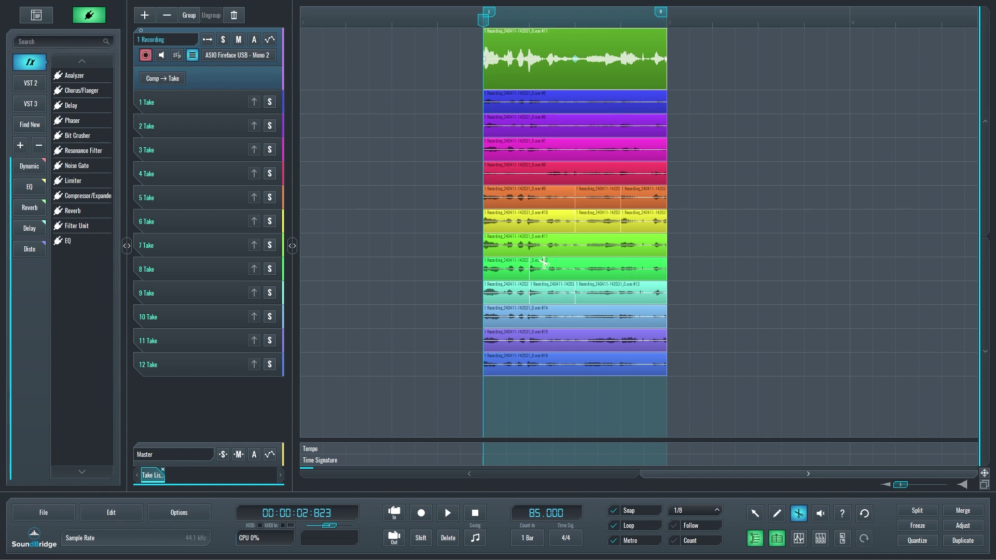
pyautogui.click(535, 152)
pyautogui.click(580, 151)
pyautogui.click(755, 514)
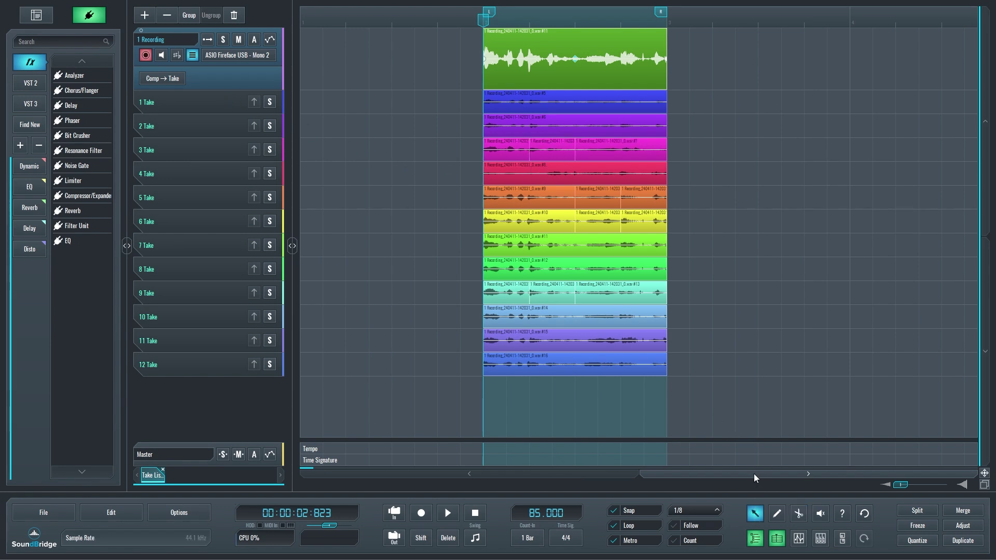
# Step: Try moving the middle segment of take 6 directly onto the comp lane, and undo the move
pyautogui.click(609, 224)
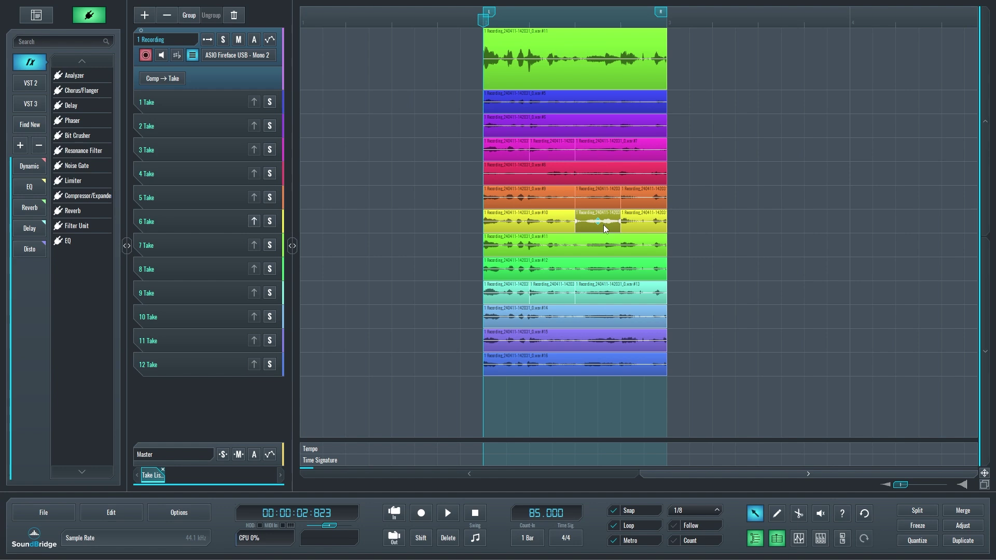
pyautogui.moveTo(602, 225); pyautogui.dragTo(608, 66)
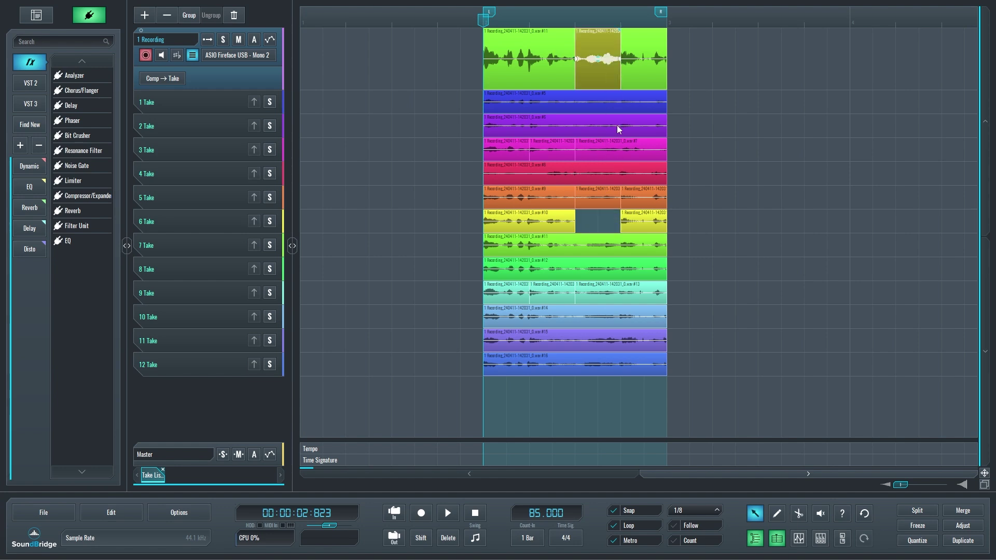
pyautogui.hotkey('ctrl', 'z')
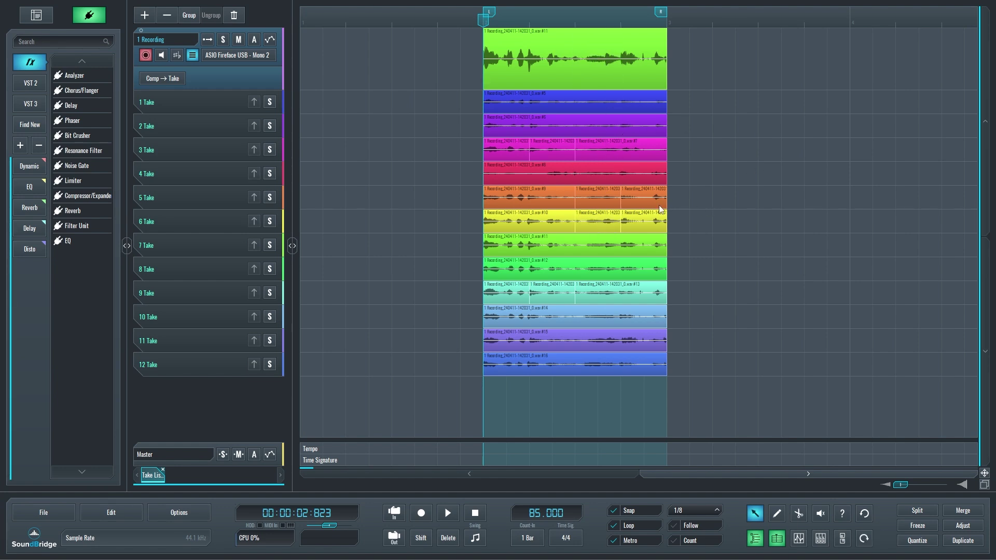
# Step: Copy the middle segments of takes 5 and 9 and the first segment of take 3 up to the comp lane
pyautogui.click(607, 202)
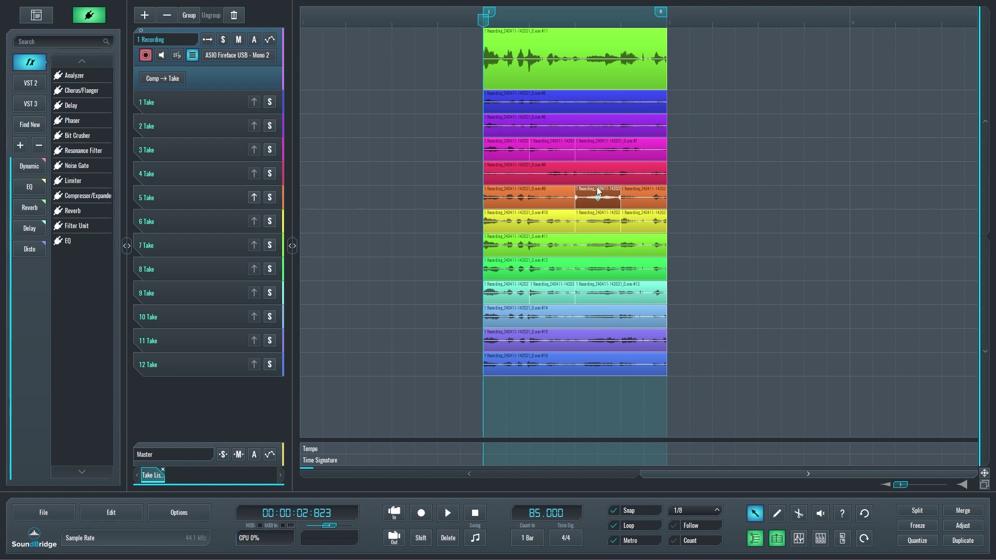
pyautogui.click(253, 197)
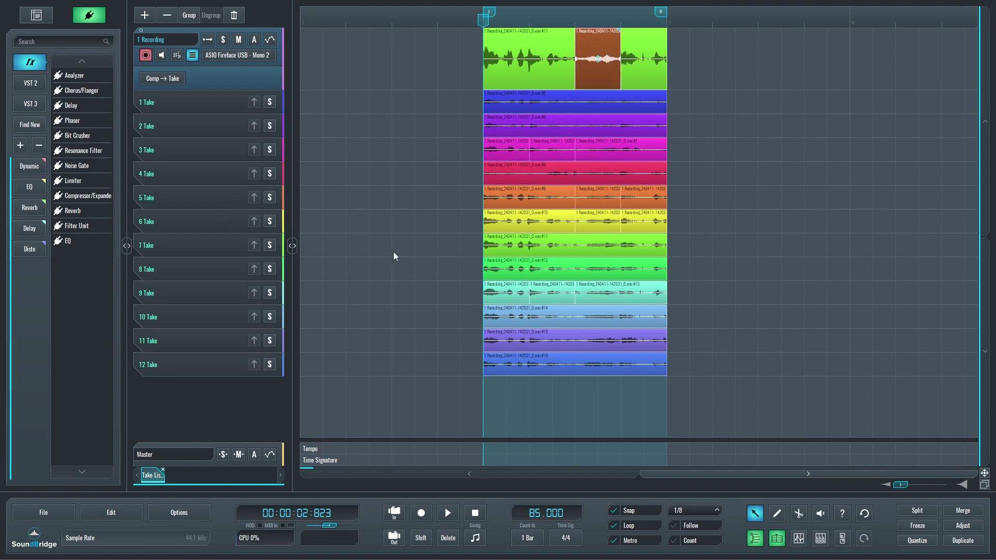
pyautogui.click(547, 297)
pyautogui.click(253, 293)
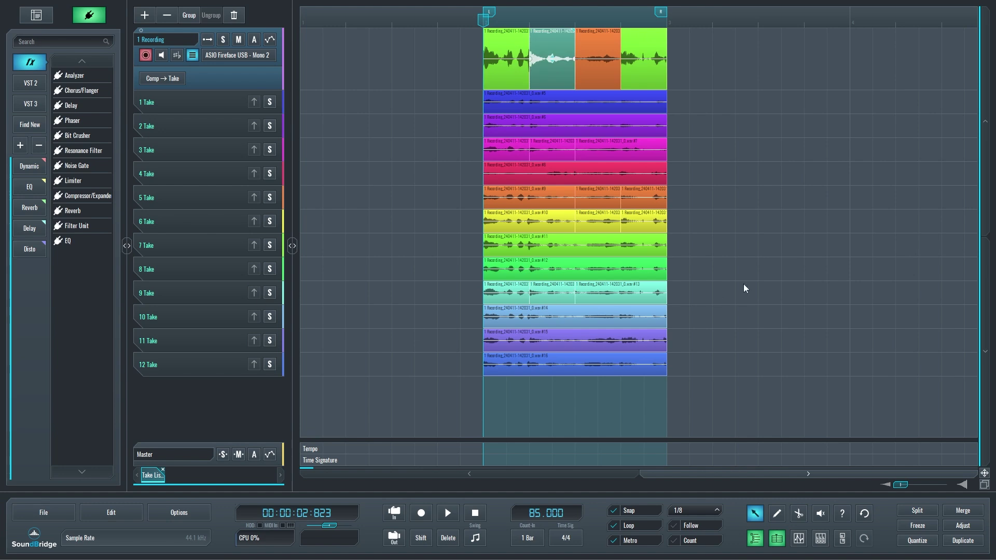
pyautogui.click(506, 151)
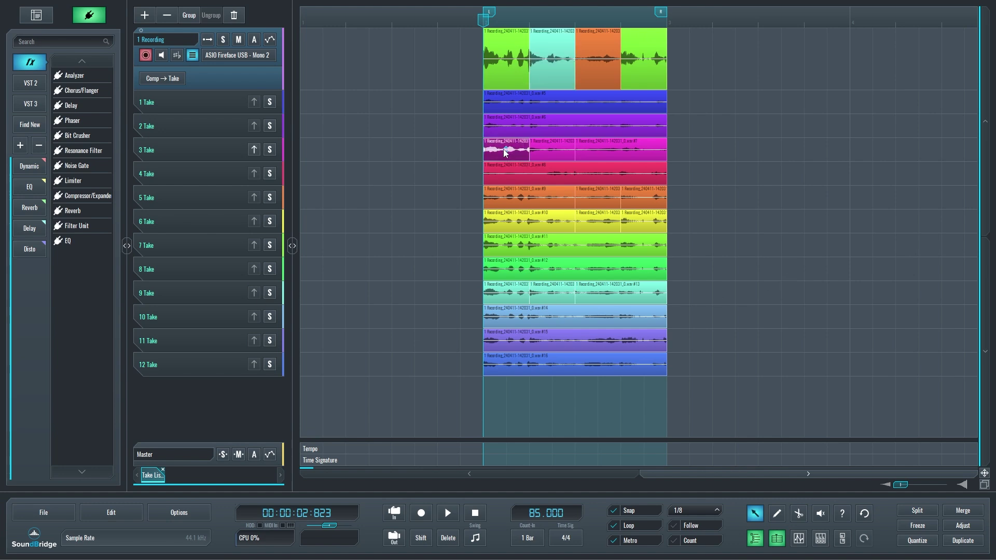
pyautogui.click(253, 149)
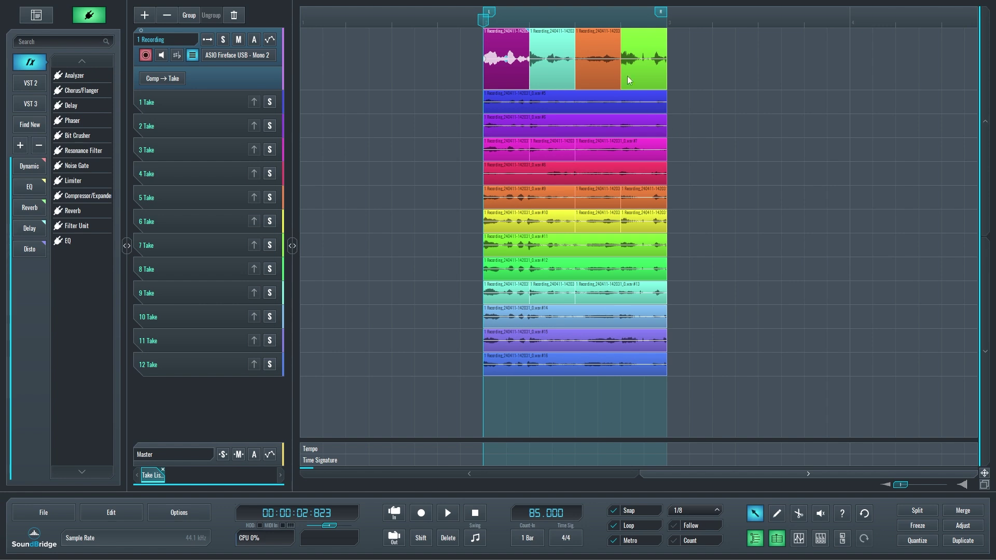
# Step: Try moving the middle segment of take 6 past the loop end, and return it to its original place
pyautogui.moveTo(586, 33)
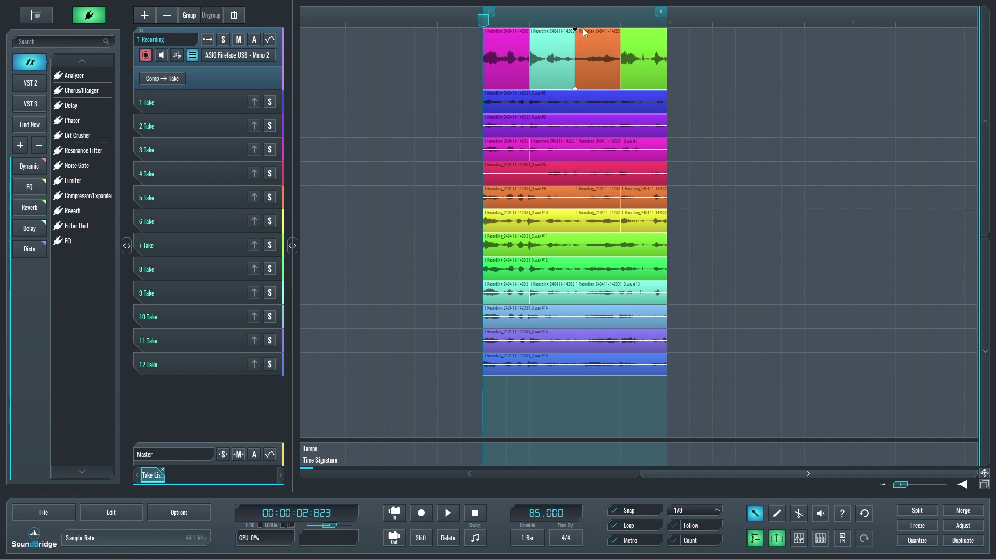
pyautogui.moveTo(606, 222); pyautogui.dragTo(698, 226)
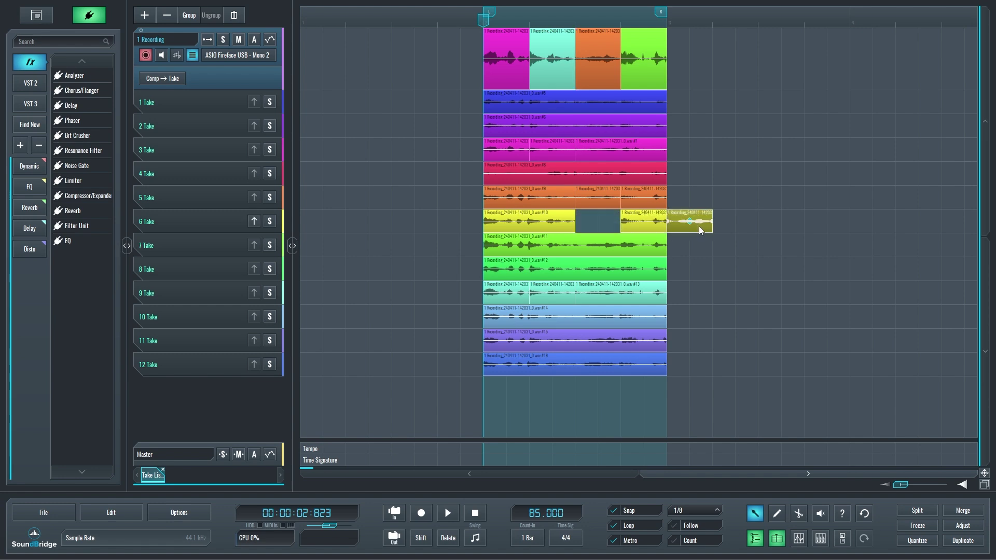
pyautogui.moveTo(620, 222); pyautogui.dragTo(596, 223)
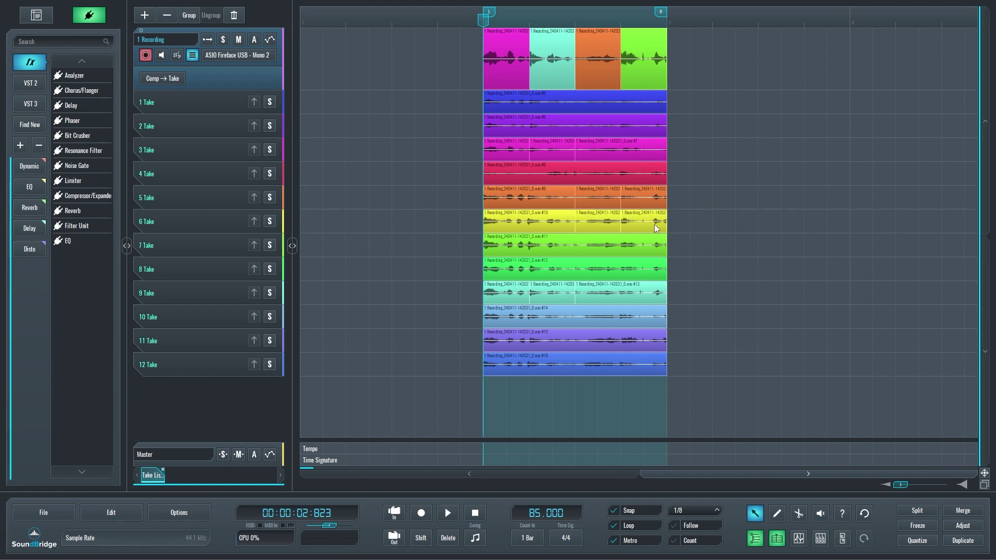
pyautogui.moveTo(645, 225)
pyautogui.mouseDown()
pyautogui.moveTo(689, 223)
pyautogui.moveTo(542, 108)
pyautogui.moveTo(692, 197)
pyautogui.moveTo(808, 133)
pyautogui.moveTo(762, 185)
pyautogui.moveTo(791, 173)
pyautogui.moveTo(786, 260)
pyautogui.moveTo(785, 98)
pyautogui.moveTo(789, 338)
pyautogui.moveTo(773, 99)
pyautogui.moveTo(776, 178)
pyautogui.moveTo(655, 223)
pyautogui.mouseUp()
# Step: Move the assembled comp into a new take lane and collapse the track's take lanes
pyautogui.click(178, 80)
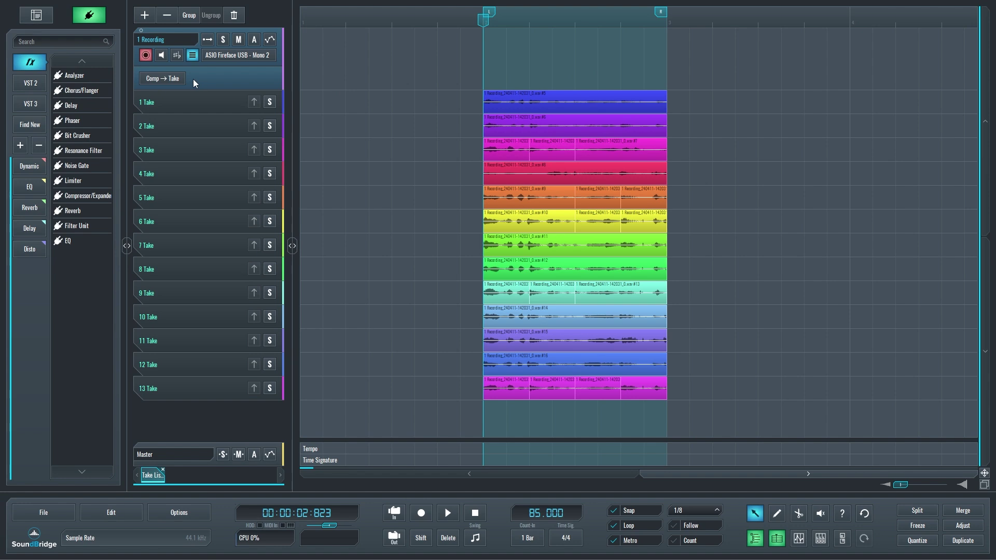
pyautogui.click(193, 55)
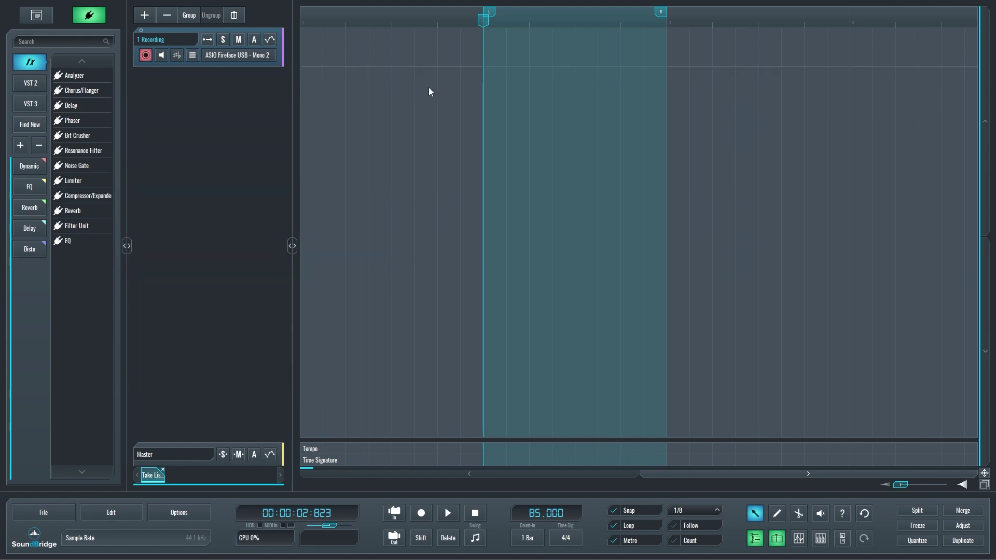
# Step: Move the loop region to an empty part of the timeline after the existing takes and loop-record new takes there
pyautogui.scroll(-2, 617, 87)
pyautogui.moveTo(535, 15); pyautogui.dragTo(613, 15)
pyautogui.click(421, 513)
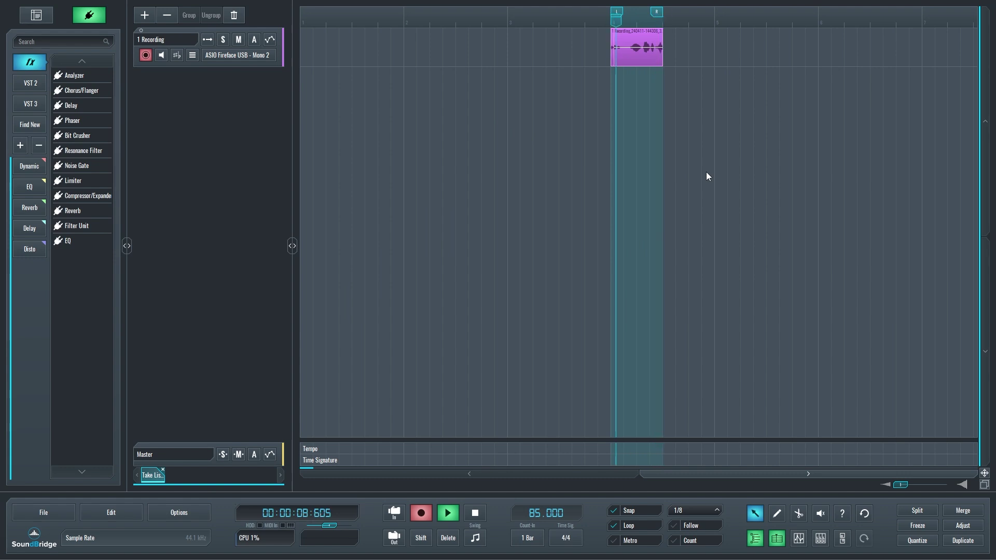
pyautogui.press('space')
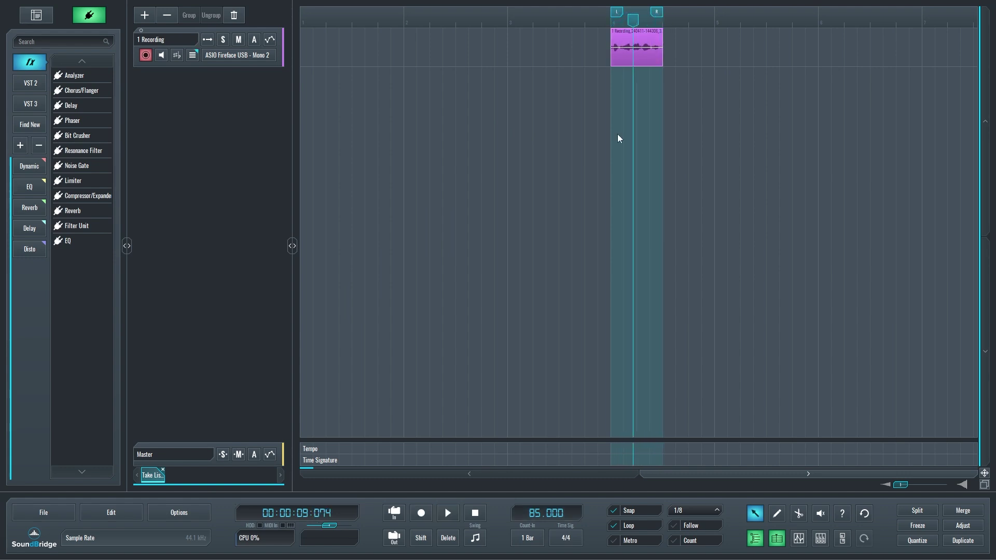
# Step: Expand the recording track's take lanes and solo take 13, the assembled comp
pyautogui.click(194, 57)
pyautogui.scroll(-3, 675, 238)
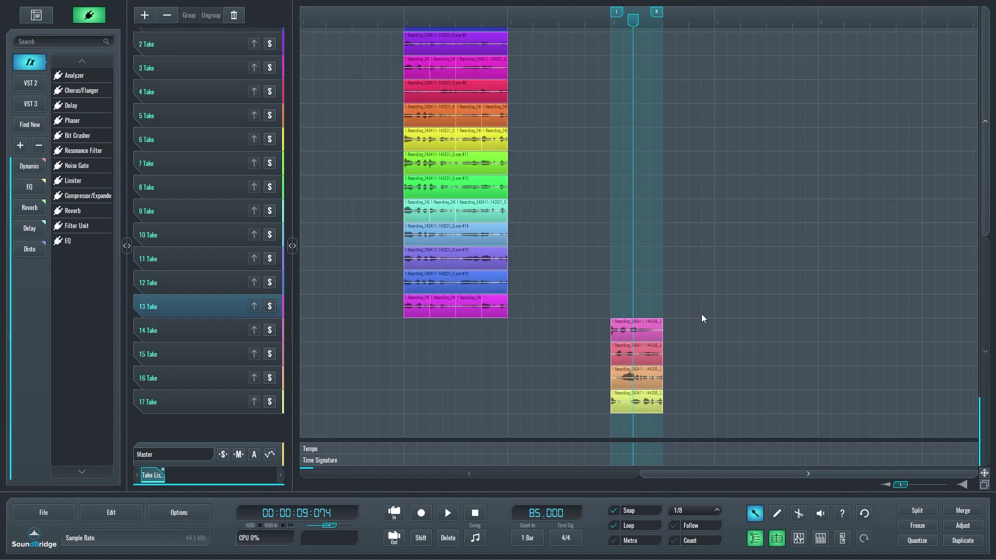
pyautogui.click(269, 306)
pyautogui.scroll(3, 322, 216)
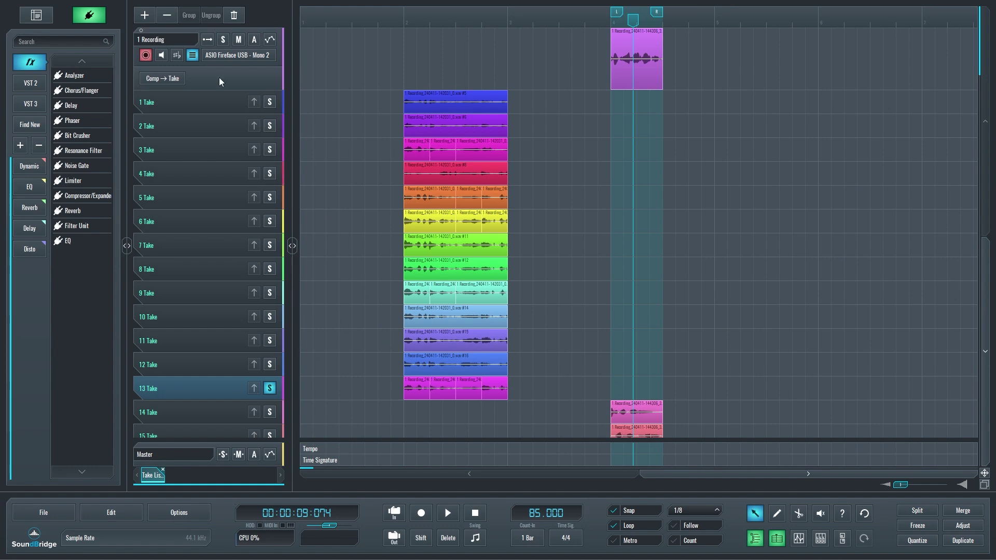
pyautogui.click(192, 55)
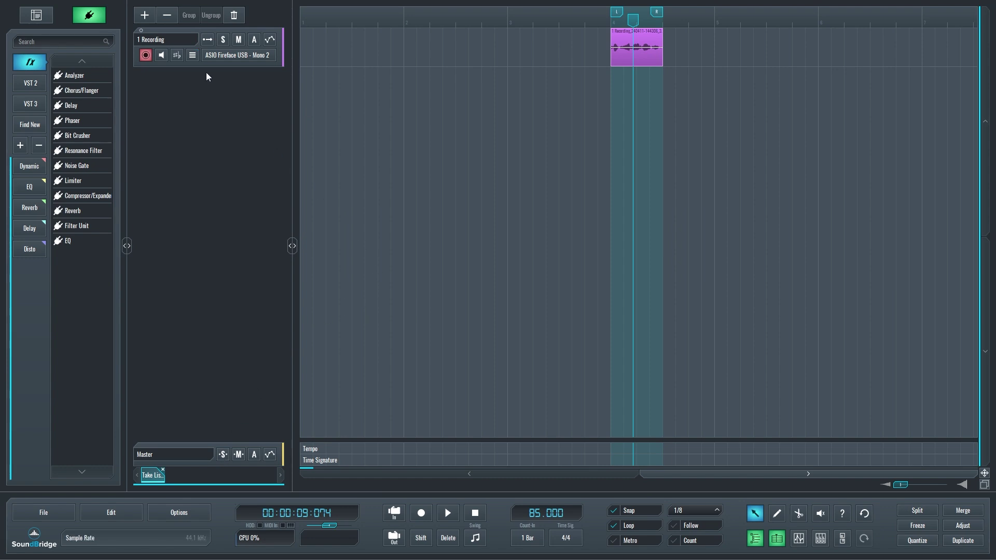
pyautogui.click(193, 55)
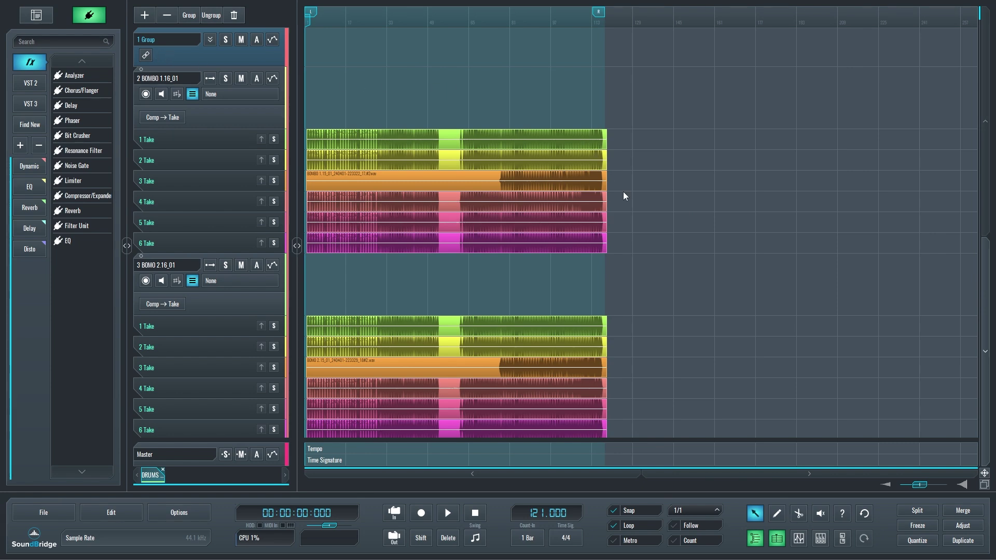
# Step: Examine the take lanes of the grouped drum tracks in the DRUMS project
pyautogui.scroll(-2, 633, 192)
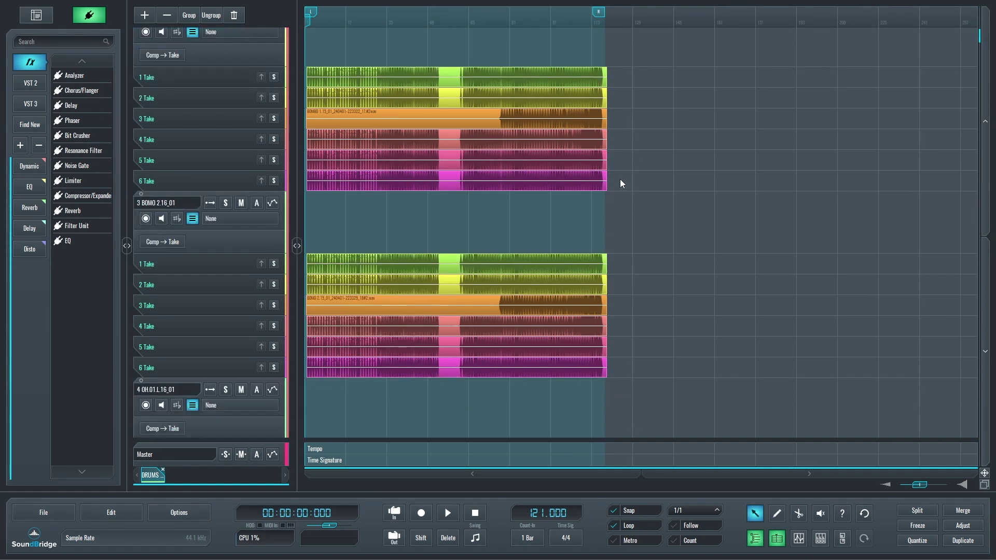
pyautogui.scroll(-2, 646, 220)
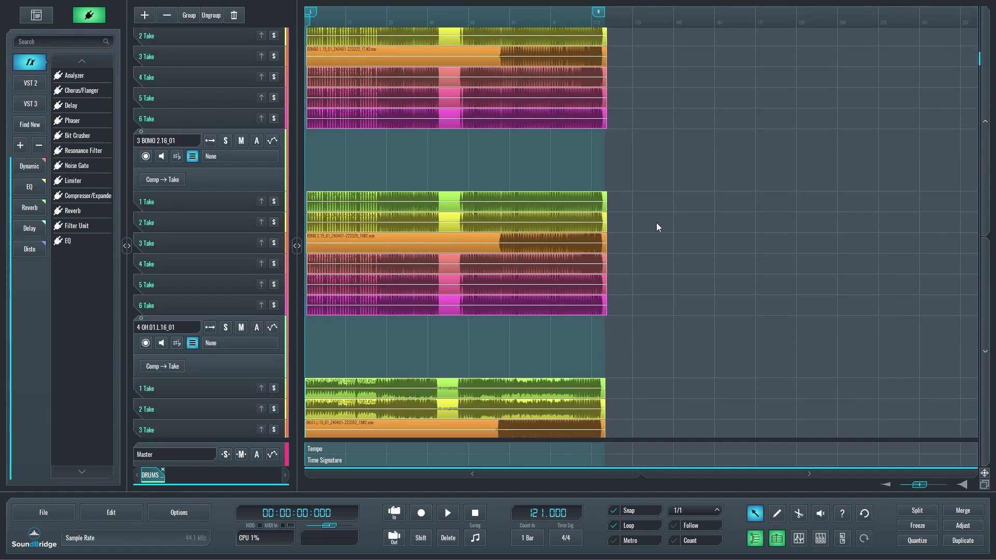
pyautogui.scroll(-6, 530, 264)
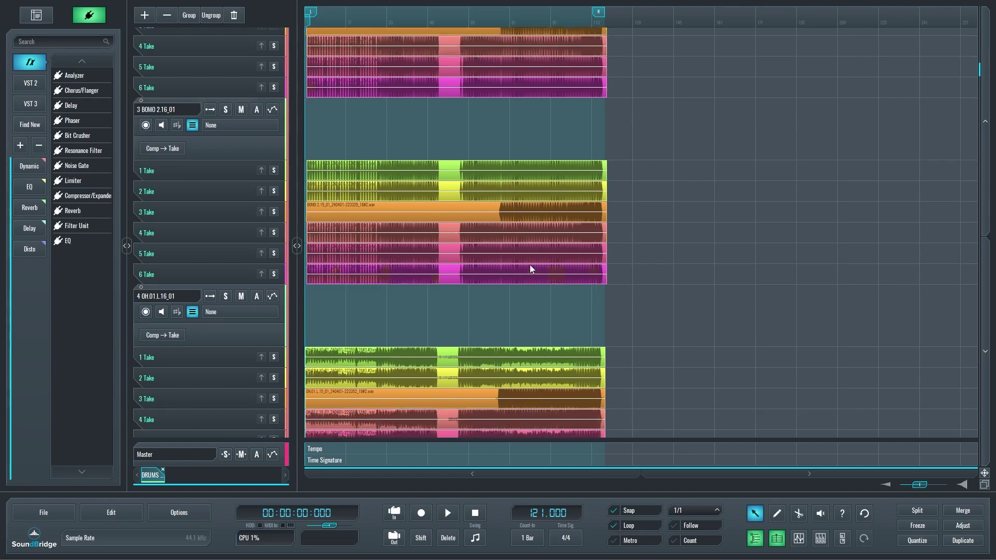
pyautogui.scroll(-1, 508, 279)
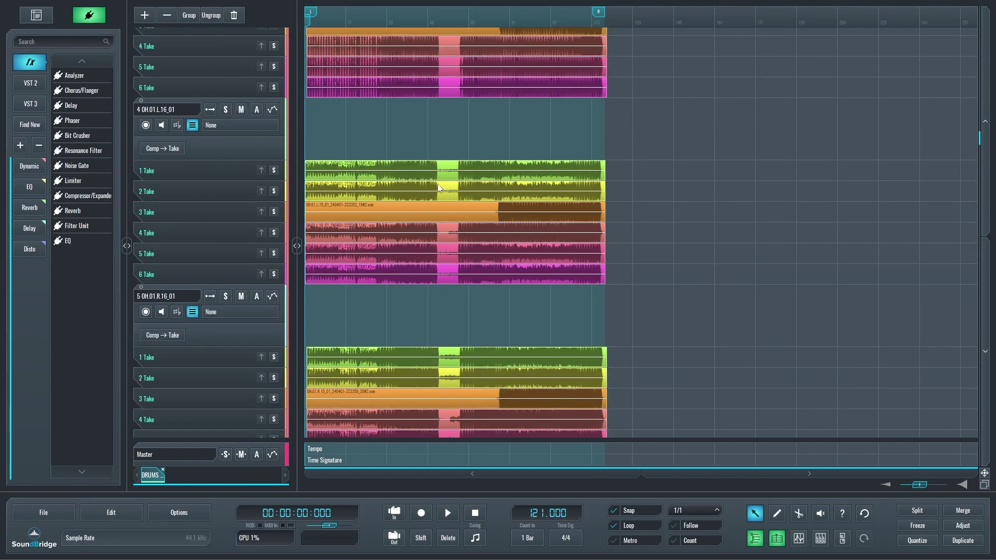
# Step: Look through the take lanes of the remaining drum tracks, from the overheads to the toms and MIDI tracks
pyautogui.scroll(-4, 462, 223)
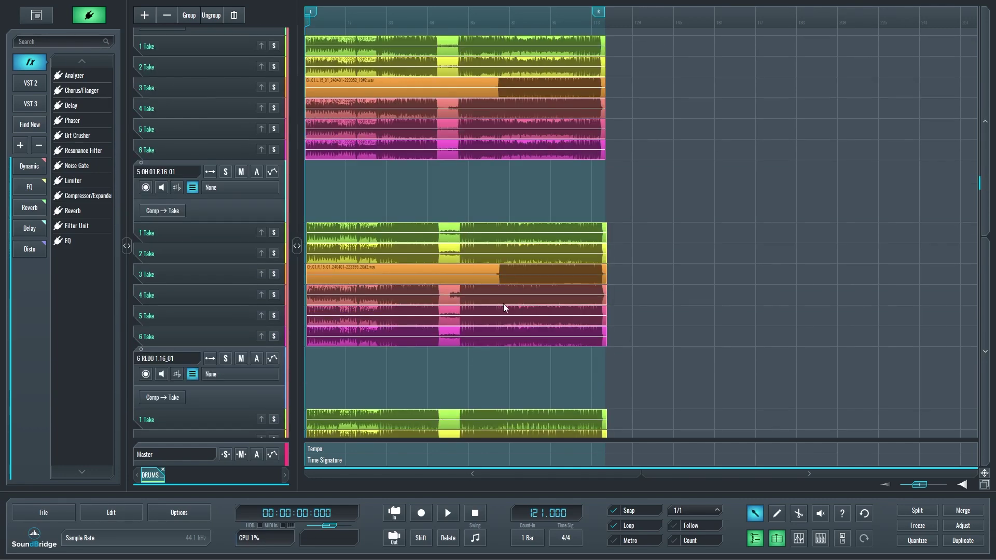
pyautogui.scroll(-7, 503, 304)
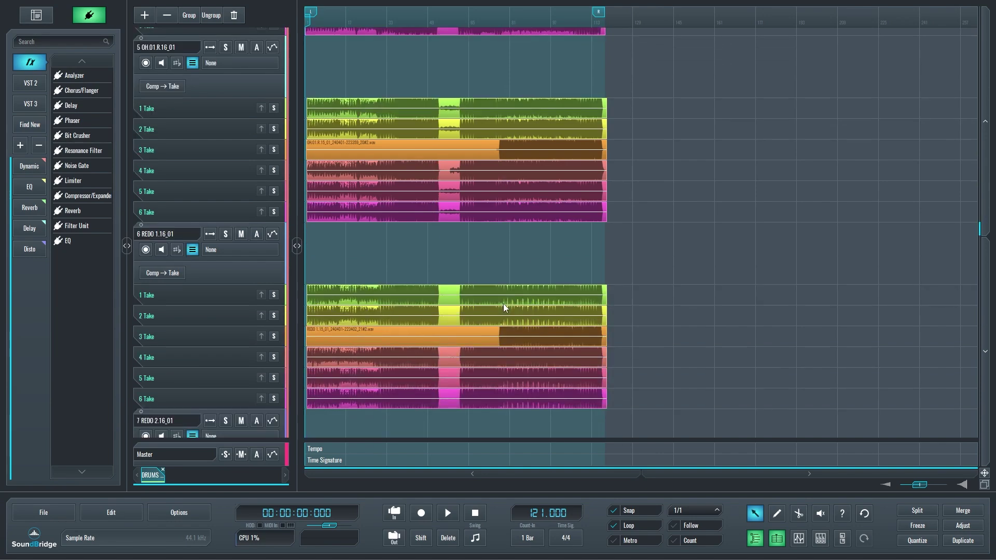
pyautogui.scroll(-12, 501, 311)
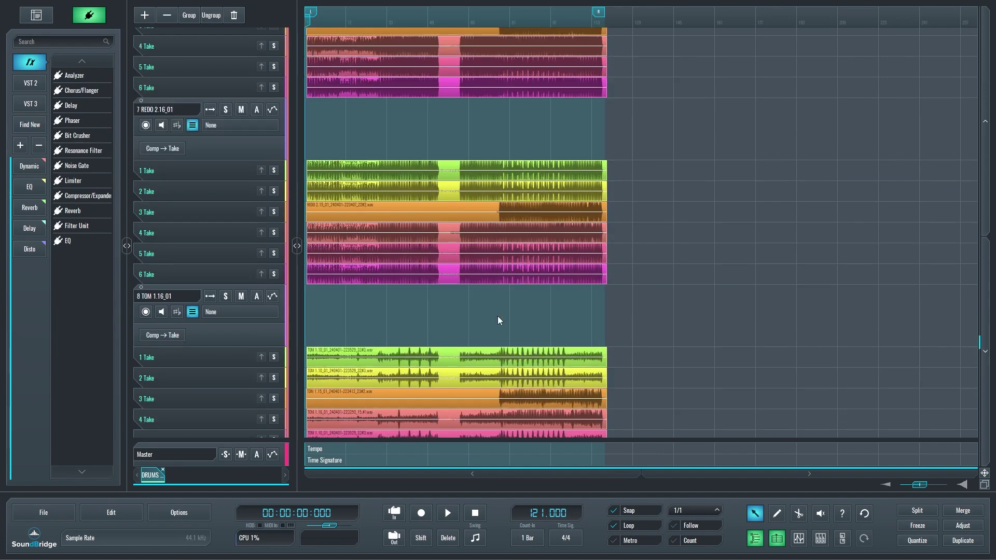
pyautogui.scroll(-2, 498, 318)
pyautogui.scroll(-3, 494, 278)
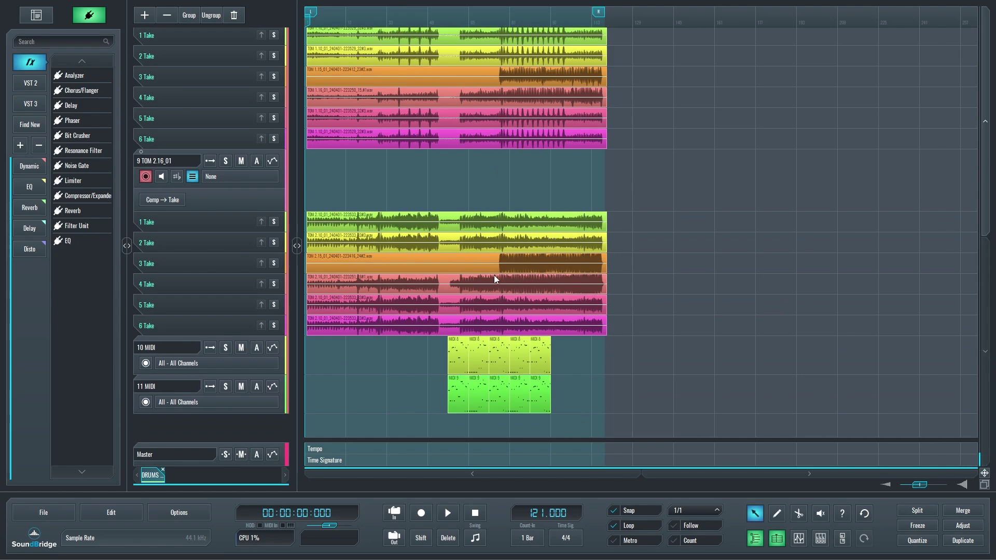
pyautogui.scroll(20, 493, 264)
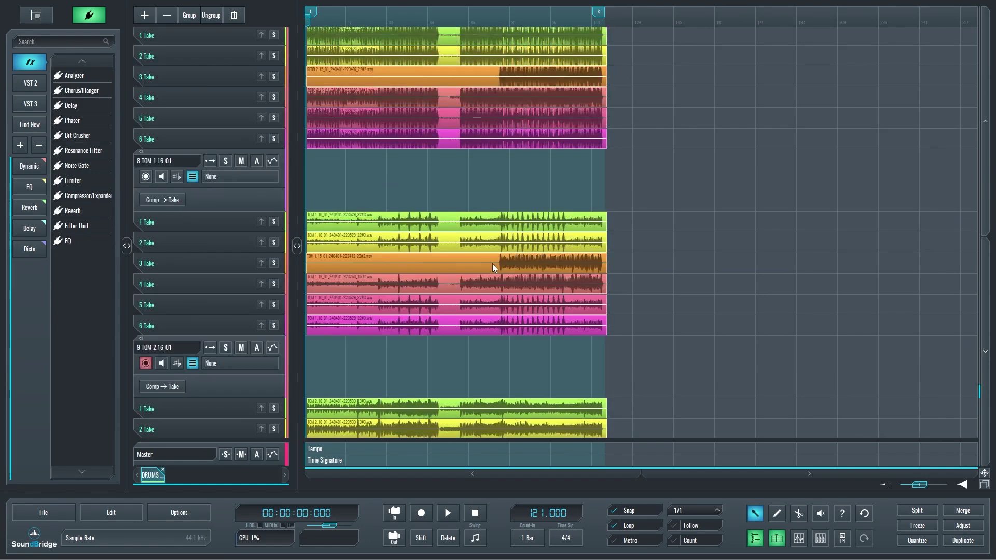
pyautogui.scroll(15, 492, 264)
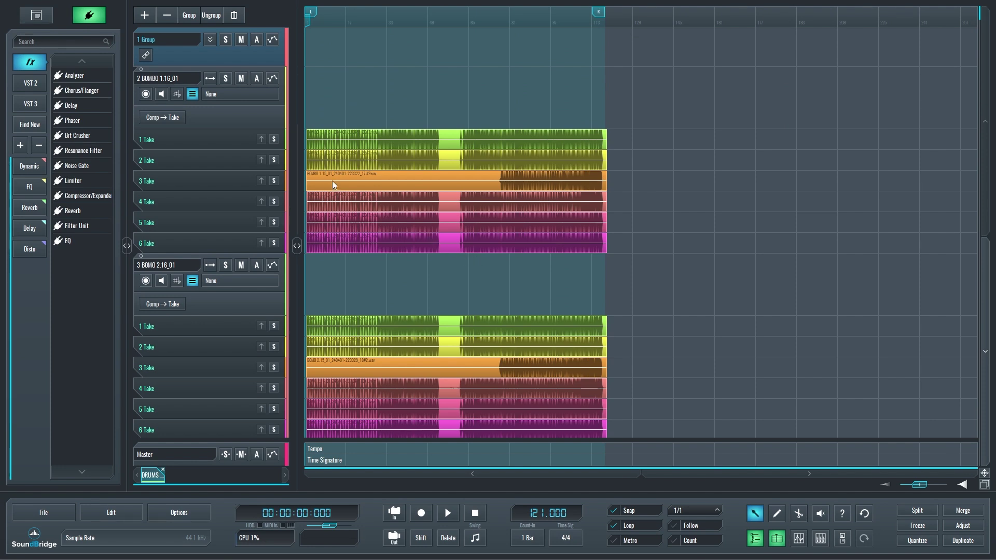
# Step: Link the tracks of the drum group and solo takes 3 and 4 in turn, ending with no take soloed
pyautogui.click(146, 56)
pyautogui.click(274, 180)
pyautogui.scroll(-5, 350, 347)
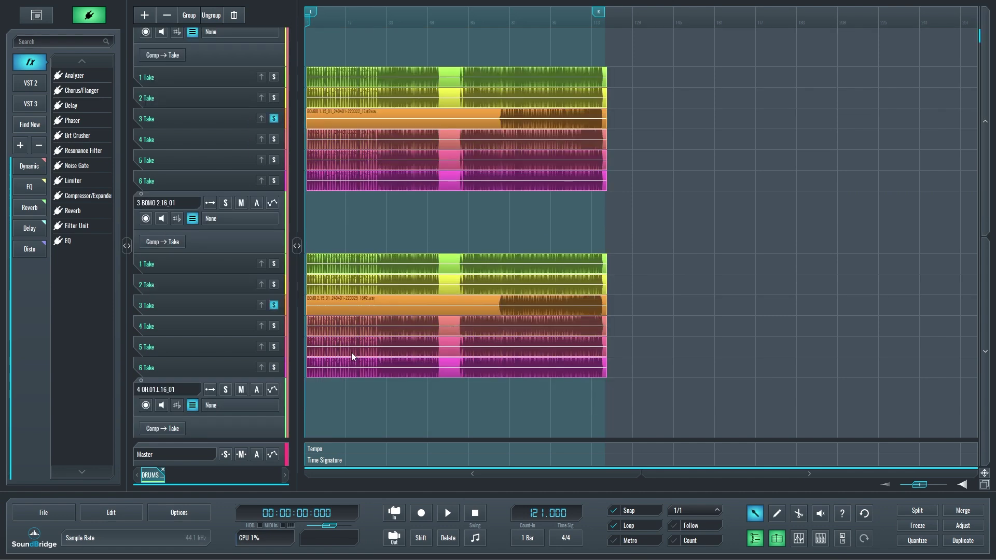
pyautogui.click(274, 201)
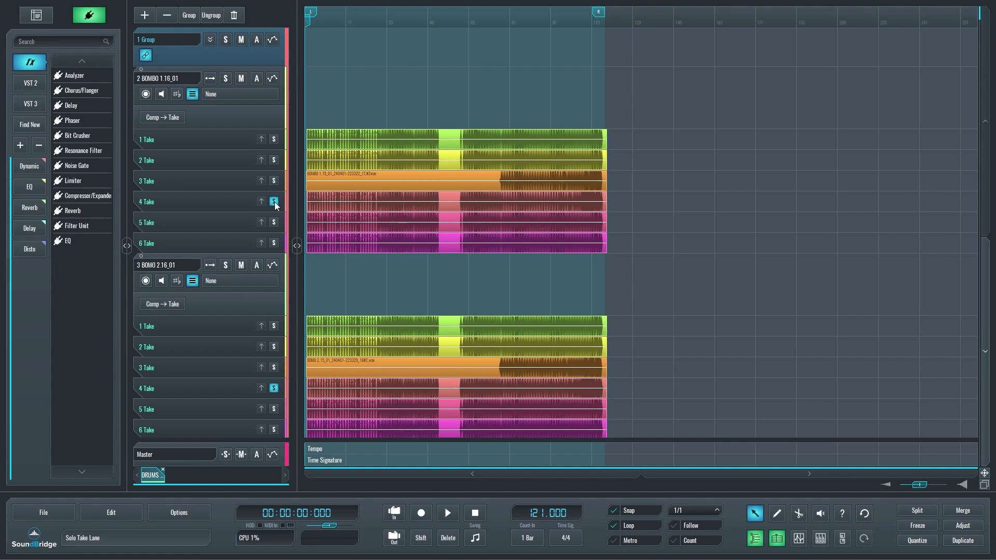
pyautogui.click(274, 202)
# Step: Try promoting the whole of take 4 to the main lane of all linked drum tracks, and undo it
pyautogui.click(413, 208)
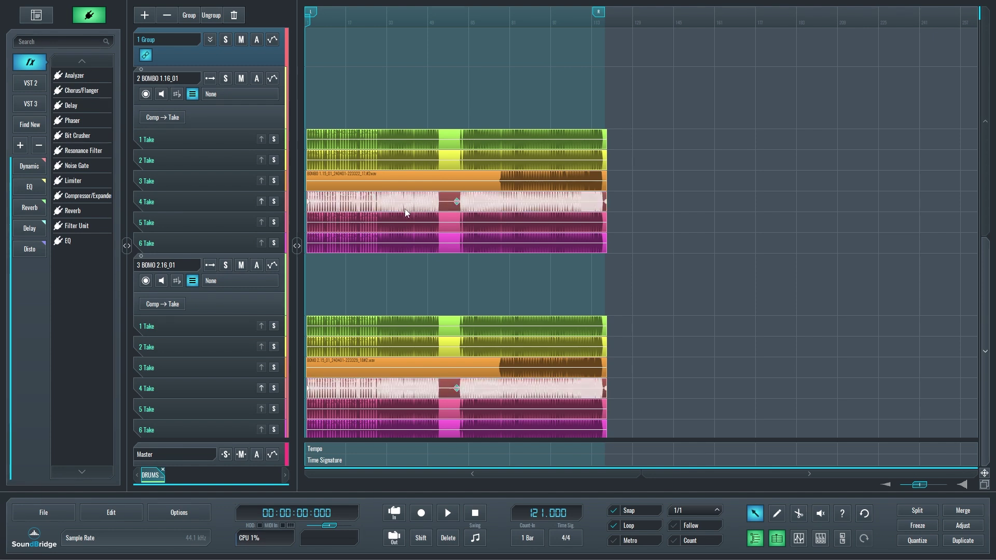
pyautogui.click(262, 202)
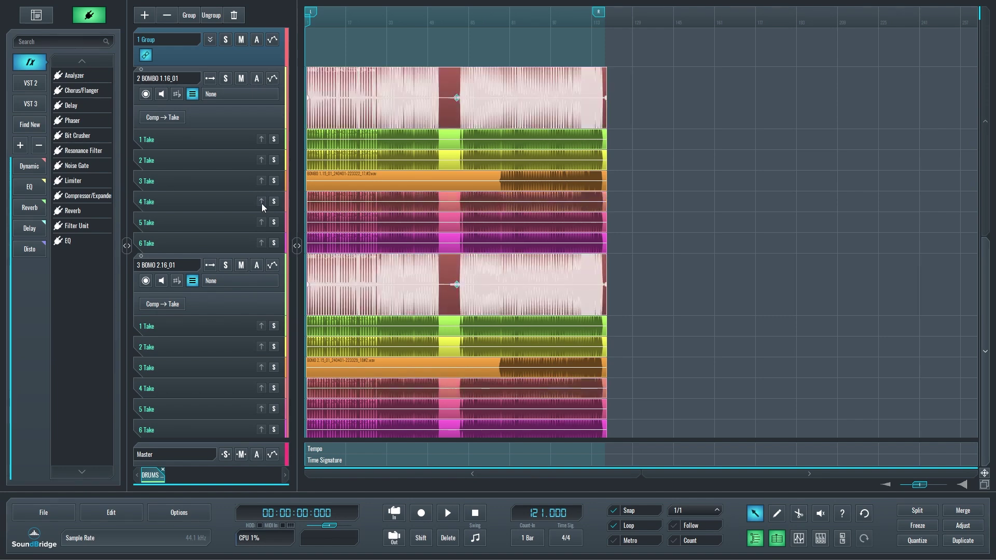
pyautogui.scroll(-10, 391, 244)
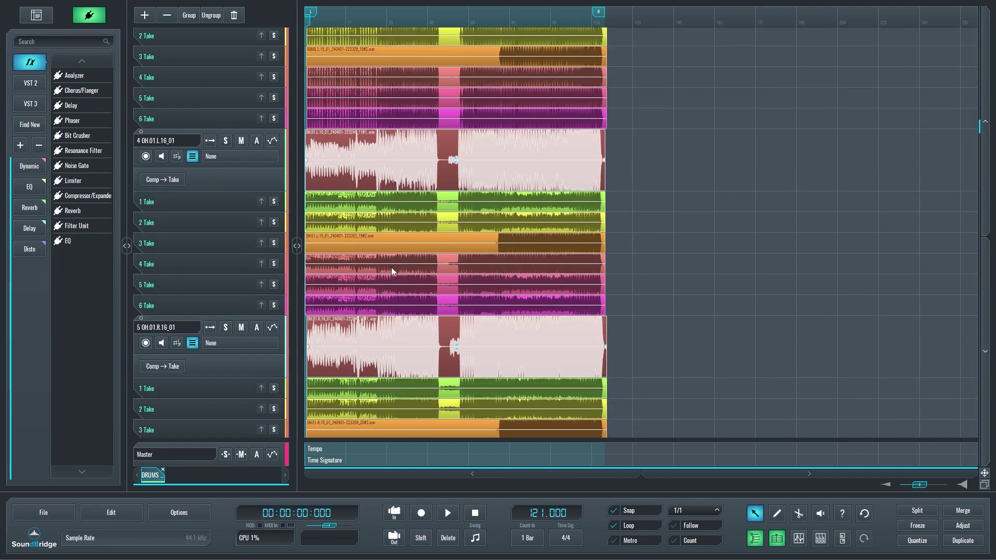
pyautogui.scroll(10, 391, 266)
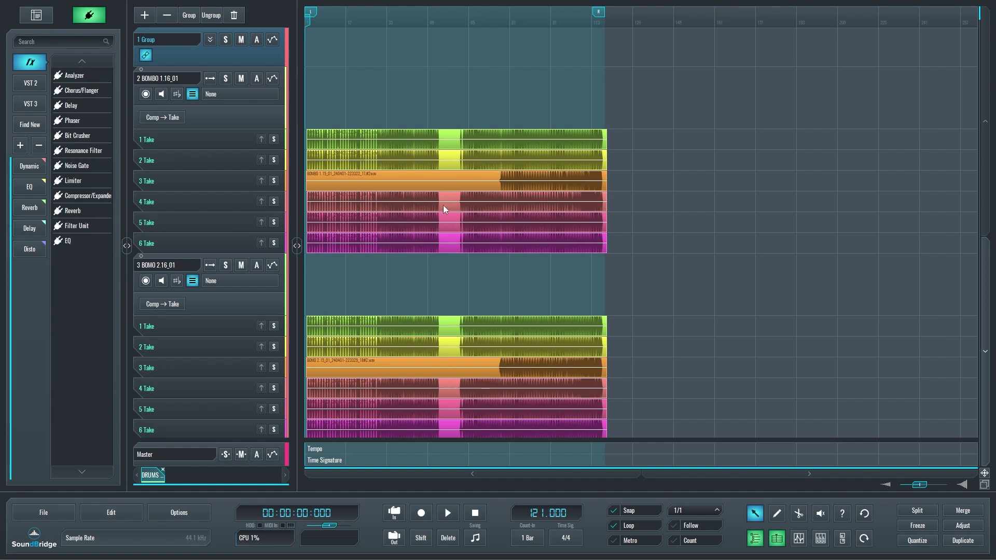
# Step: Split take 3 in its last quarter across all linked drum tracks and check the cut on the other tracks
pyautogui.click(798, 514)
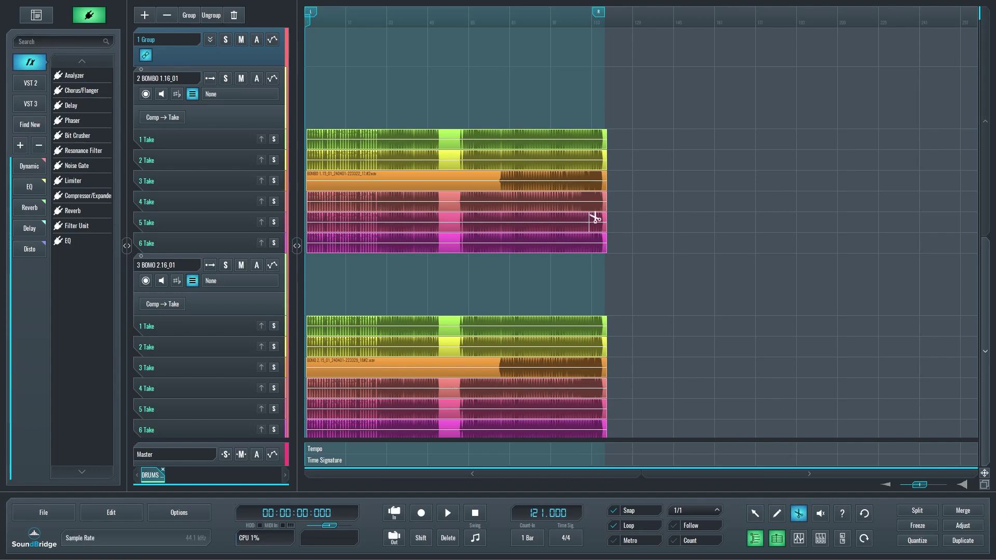
pyautogui.click(556, 179)
pyautogui.click(555, 369)
pyautogui.scroll(-3, 556, 370)
pyautogui.scroll(-2, 556, 369)
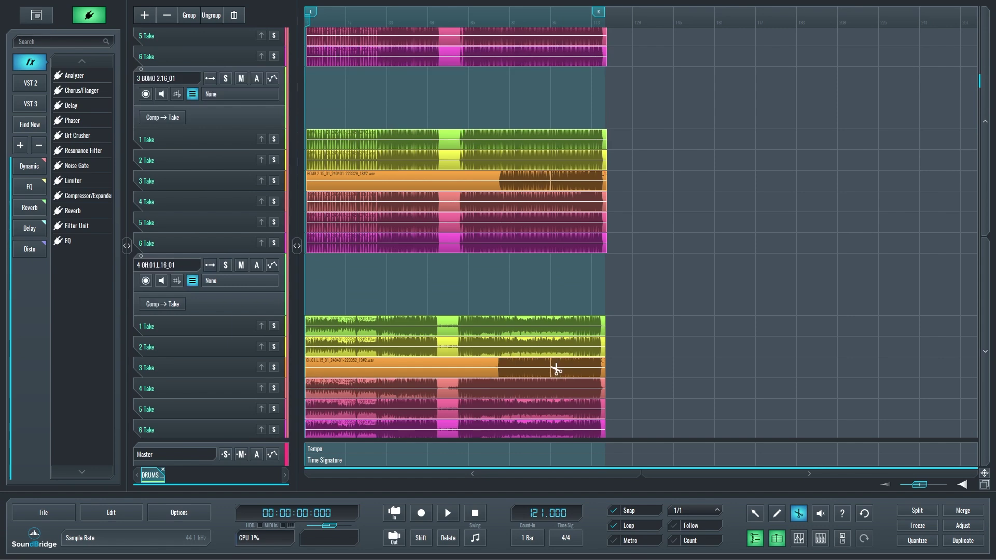
pyautogui.scroll(-2, 557, 366)
pyautogui.scroll(7, 556, 360)
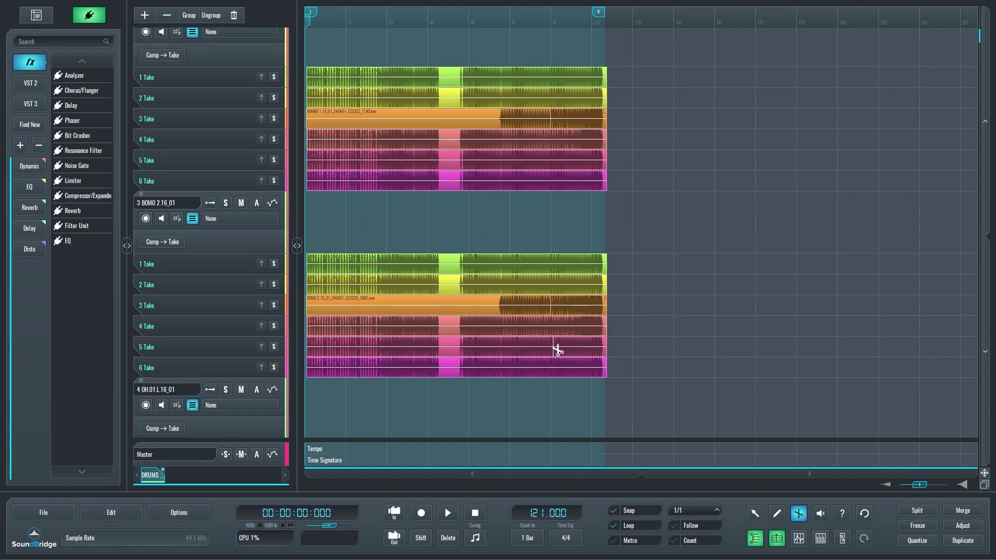
# Step: Split take 2 about two-thirds through, and takes 2 to 5 at a common point just over a third through
pyautogui.click(510, 161)
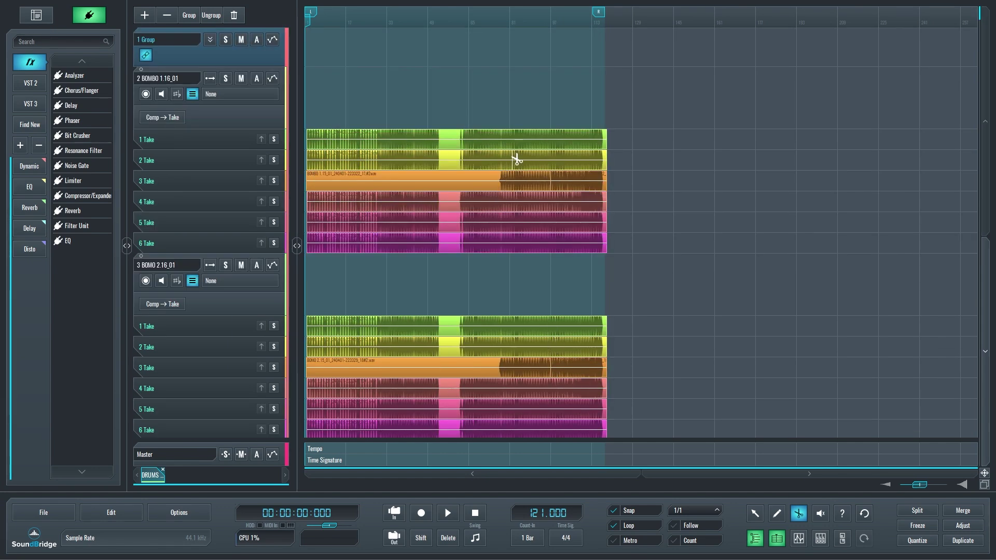
pyautogui.click(409, 161)
pyautogui.click(414, 202)
pyautogui.click(419, 159)
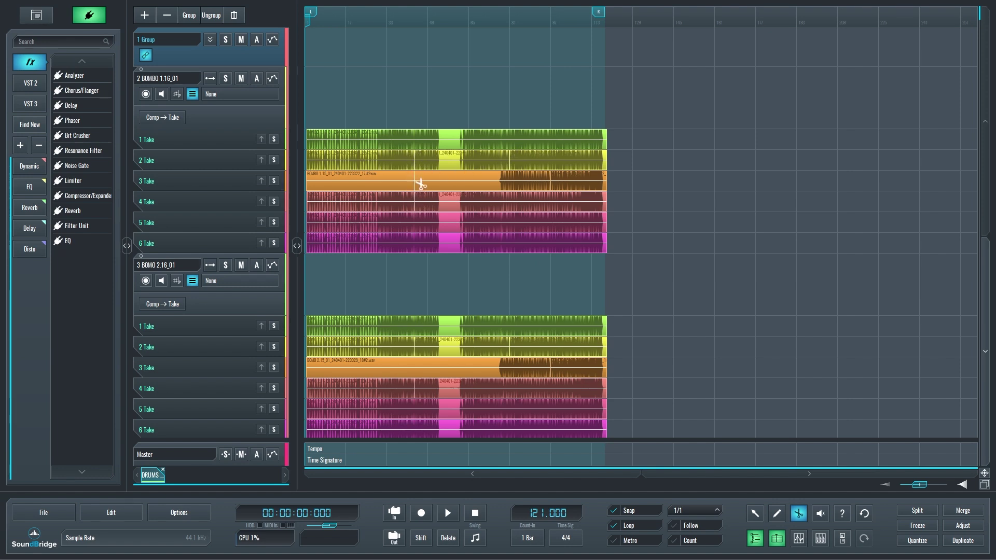
pyautogui.click(418, 183)
pyautogui.click(418, 217)
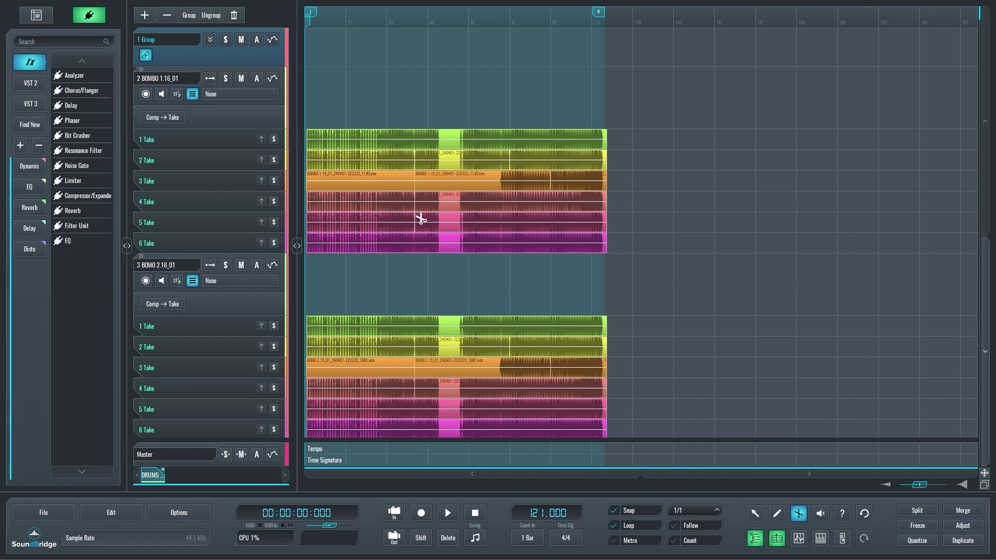
# Step: Add further splits to the linked drum takes, near the start and about two-thirds of the way through
pyautogui.click(346, 222)
pyautogui.click(346, 237)
pyautogui.click(347, 180)
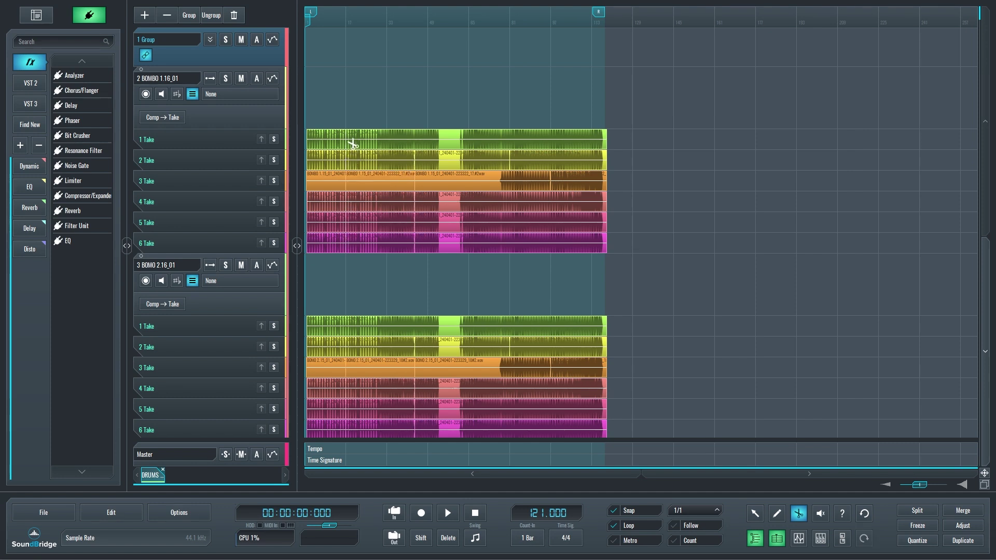
pyautogui.click(511, 141)
pyautogui.click(511, 181)
pyautogui.click(514, 220)
# Step: Promote the last section of take 6 to the main lane of all linked drum tracks
pyautogui.click(752, 515)
pyautogui.click(537, 249)
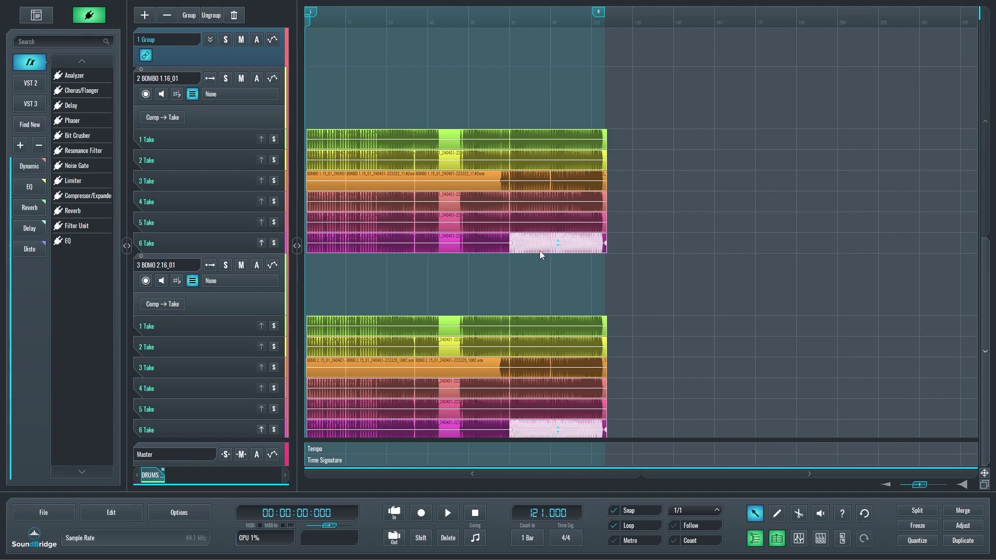
pyautogui.click(261, 242)
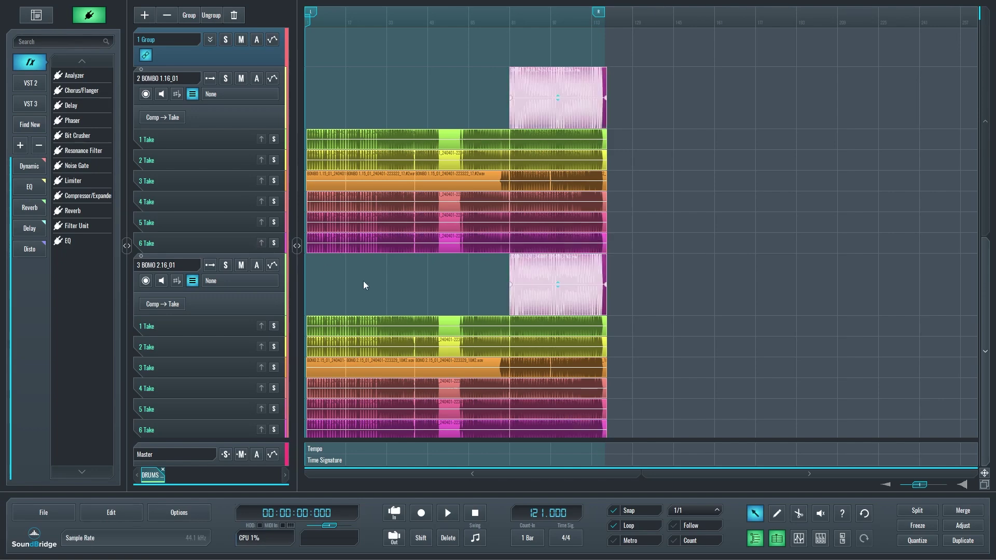
pyautogui.scroll(3, 583, 300)
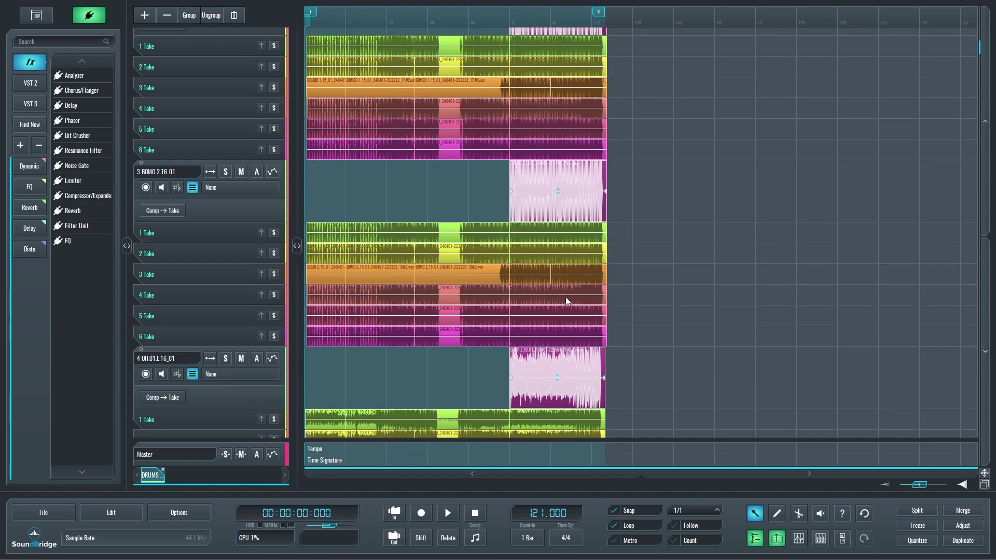
pyautogui.scroll(-3, 566, 298)
# Step: Compare the middle sections of takes 6, 4 and 2, and promote take 2's section to the main lane
pyautogui.click(478, 247)
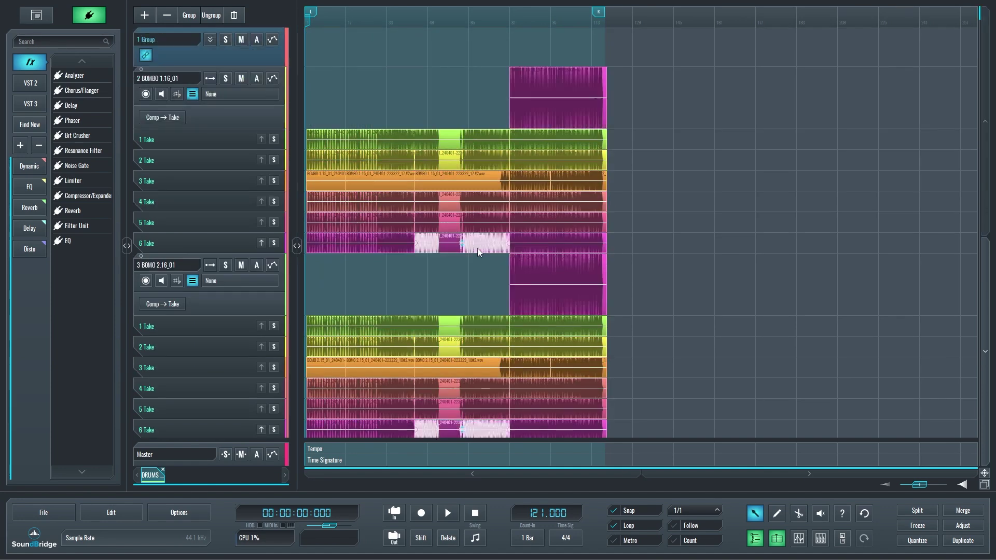
pyautogui.click(478, 209)
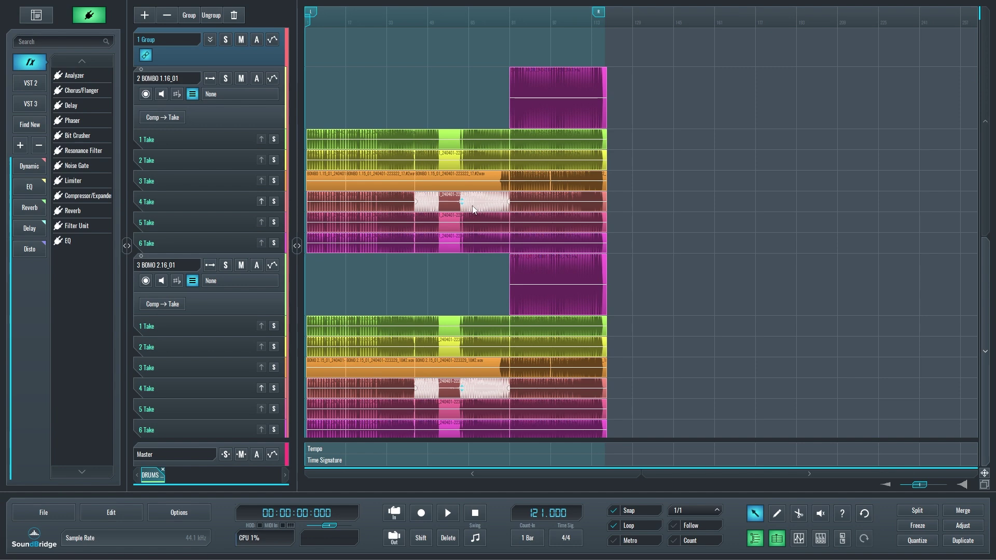
pyautogui.click(460, 164)
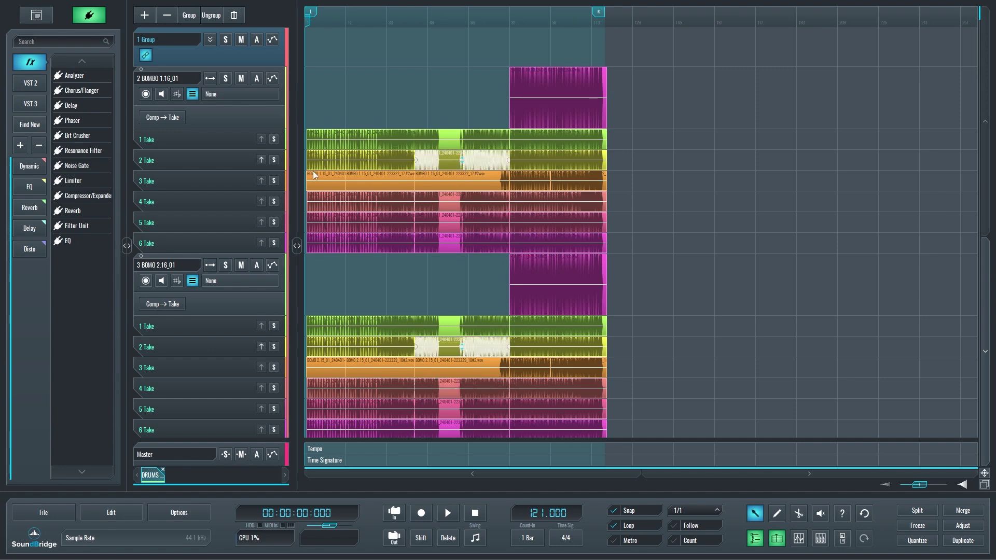
pyautogui.click(260, 161)
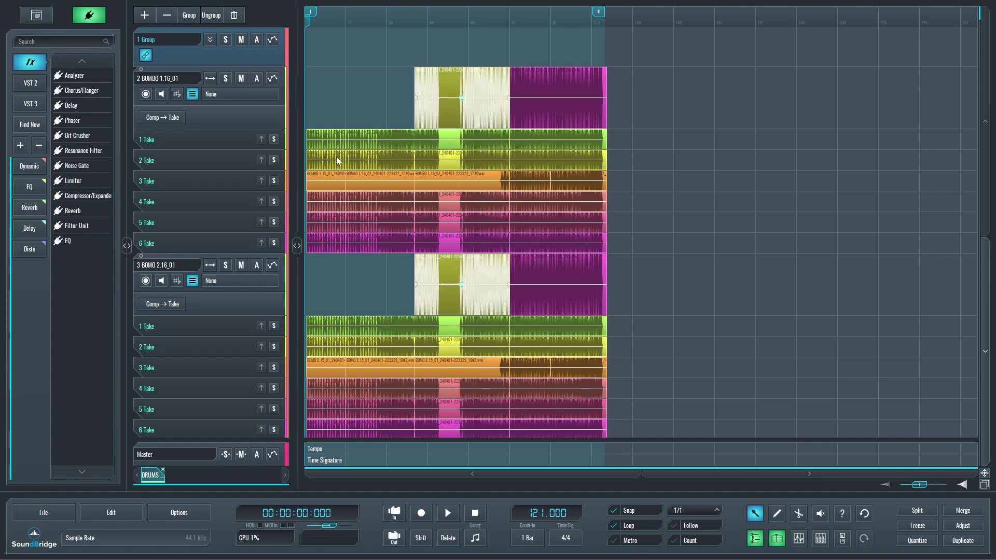
# Step: Complete the comp with the first section of take 4 and the second section of take 3
pyautogui.click(326, 205)
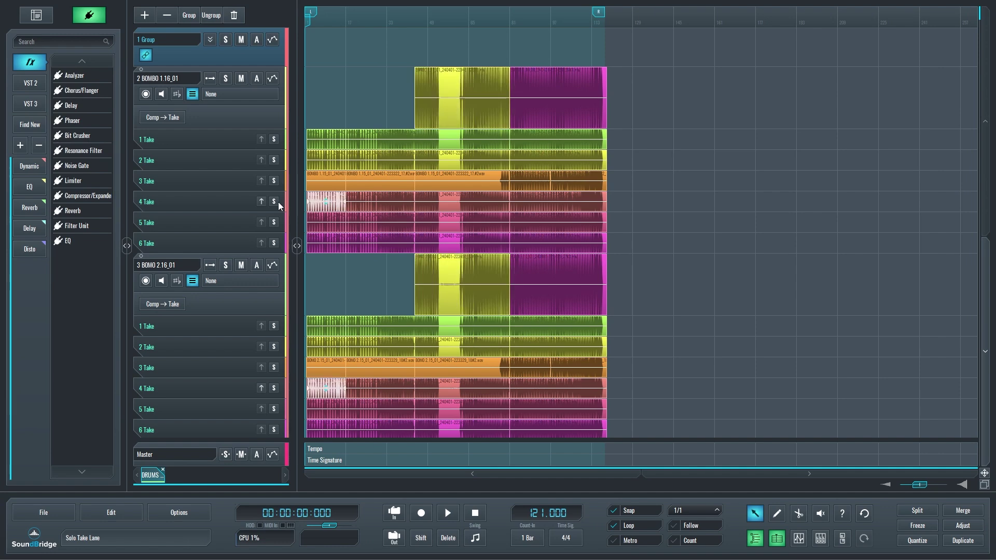
pyautogui.click(261, 202)
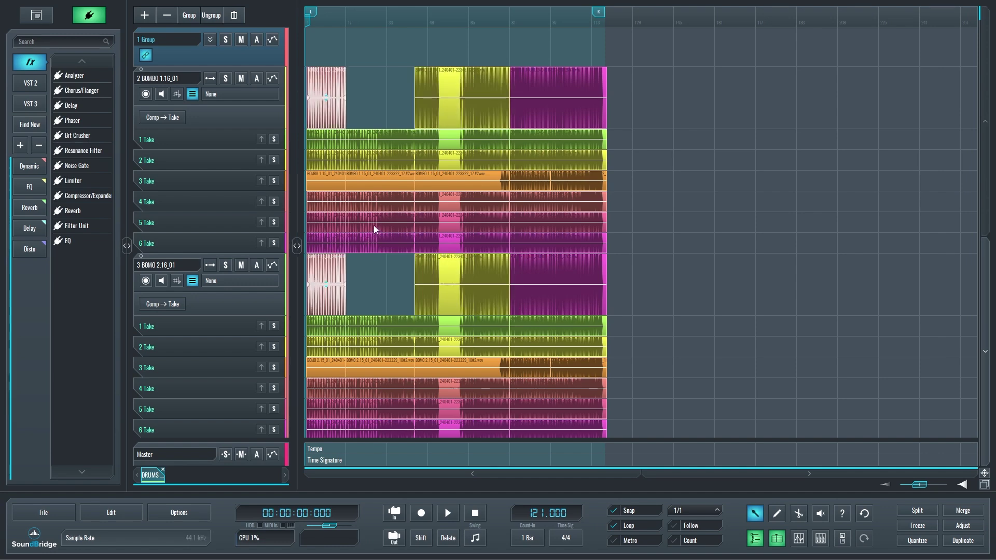
pyautogui.click(368, 184)
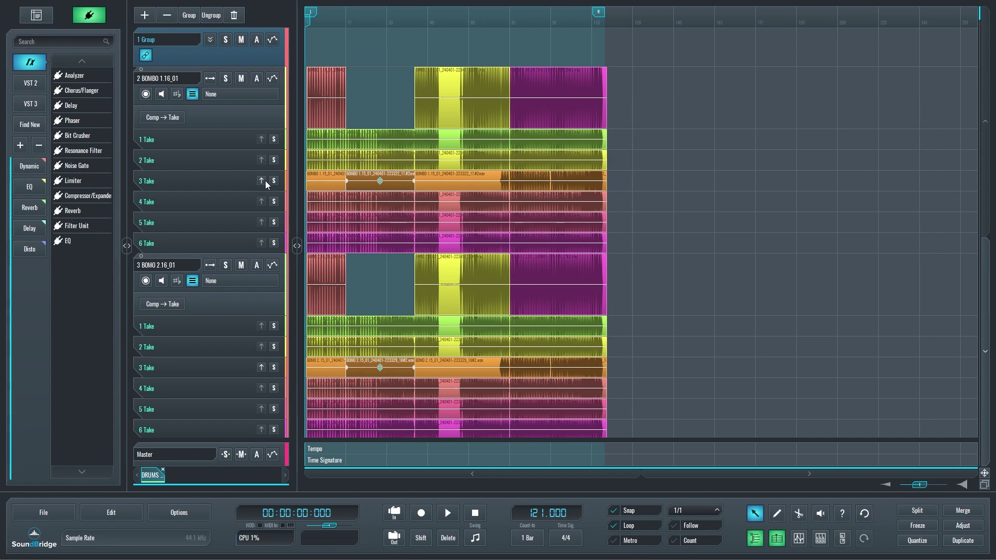
pyautogui.click(260, 180)
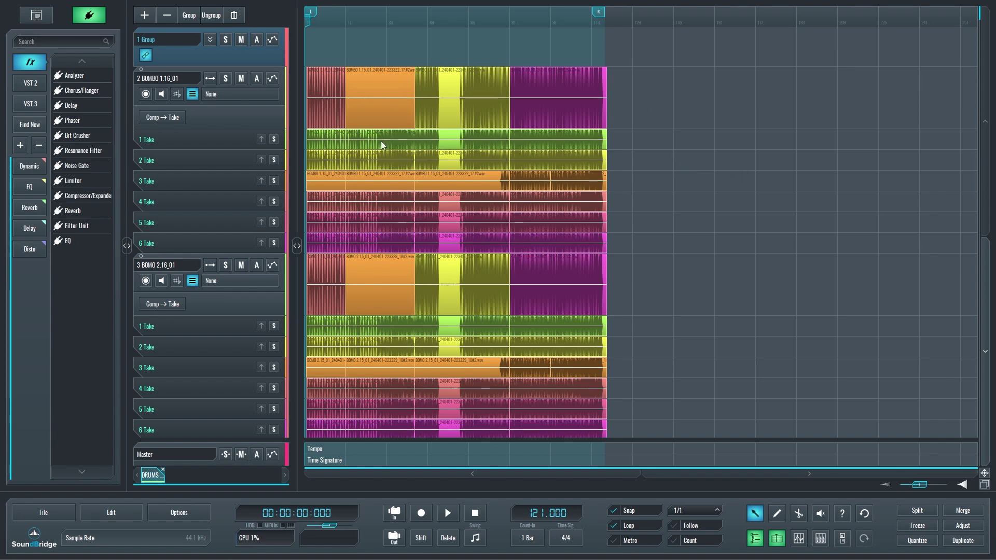
# Step: Move the assembled drum comp into a new take lane on all linked tracks and select take 3's end section
pyautogui.click(162, 118)
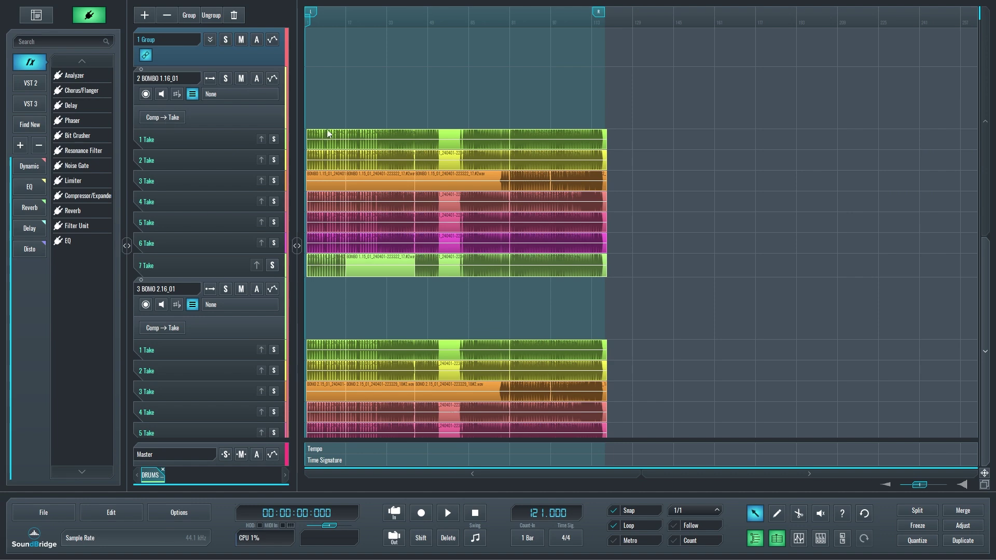
pyautogui.scroll(-3, 464, 330)
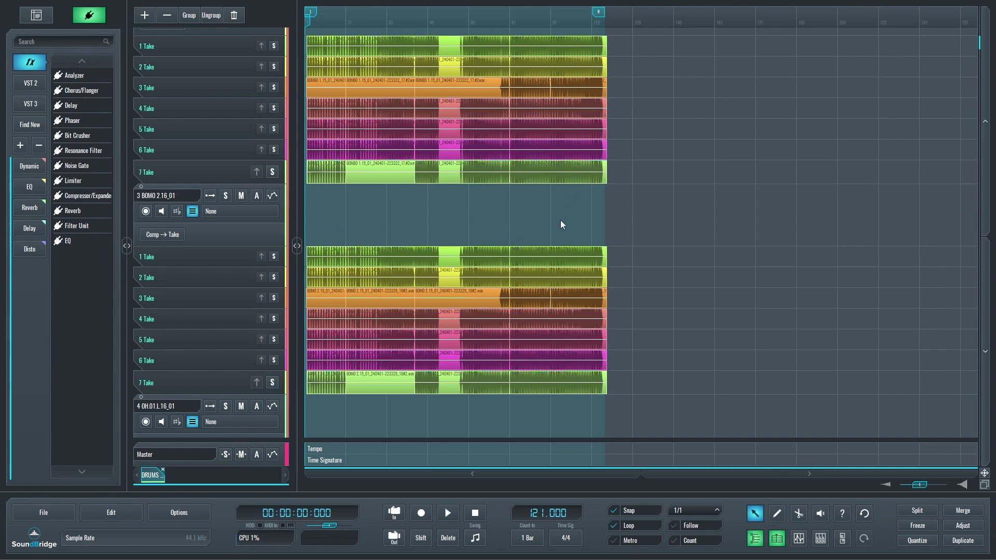
pyautogui.click(572, 304)
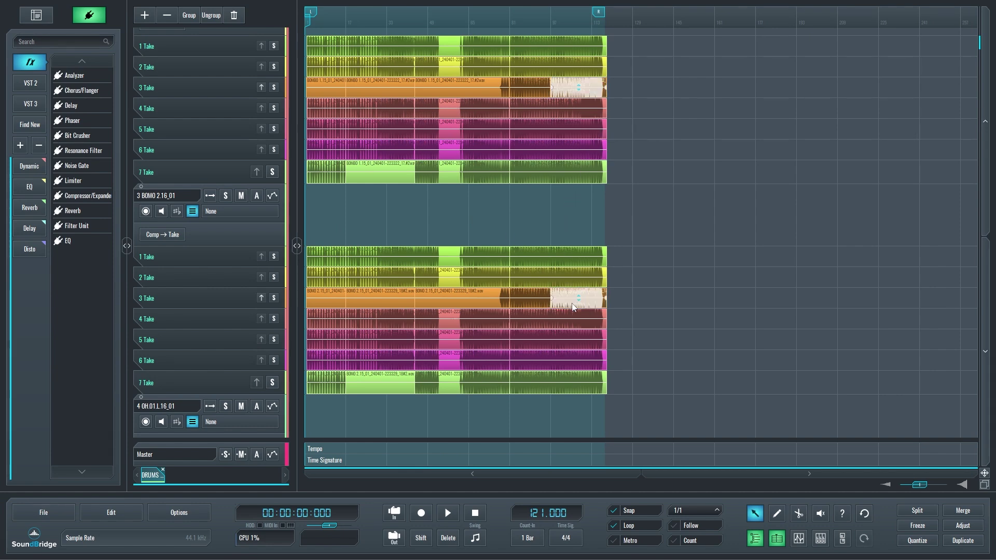
# Step: Undo moving the comp into a take lane and review the comps on the main lanes of the linked drum tracks
pyautogui.scroll(3, 567, 196)
pyautogui.scroll(-2, 568, 195)
pyautogui.scroll(2, 570, 207)
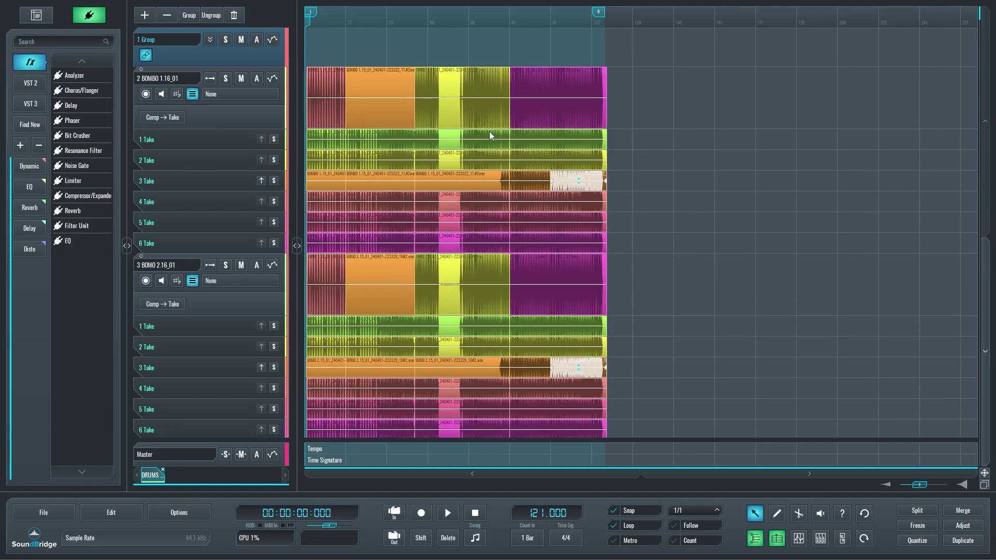
pyautogui.scroll(-20, 642, 205)
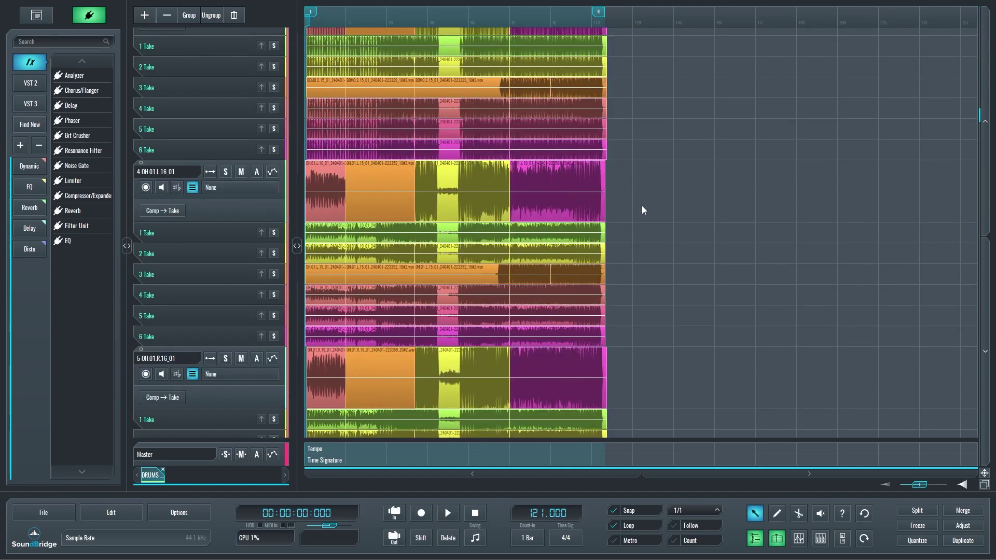
# Step: Select the fourth block on the 10 MIDI track and inspect the linked selection across the audio and MIDI tracks
pyautogui.scroll(-10, 630, 214)
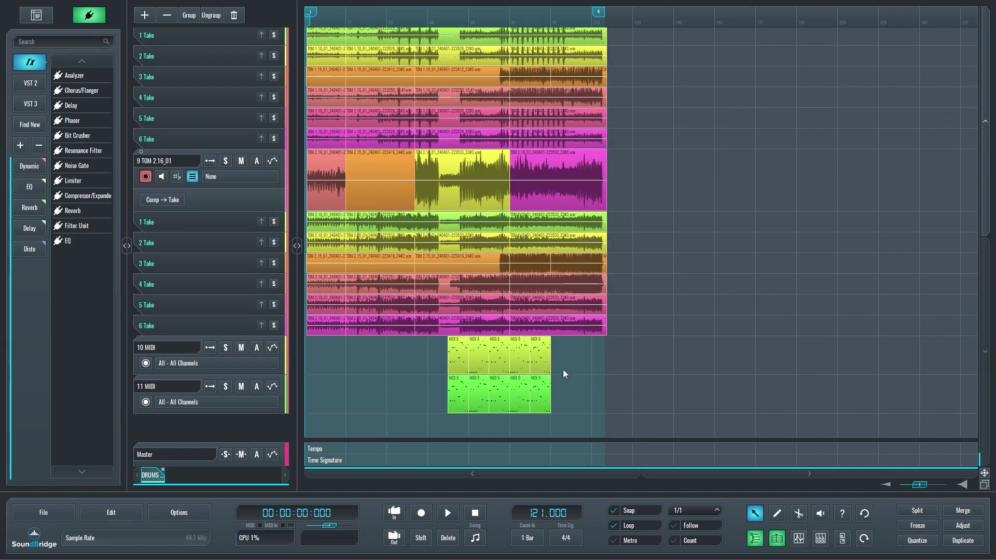
pyautogui.click(521, 357)
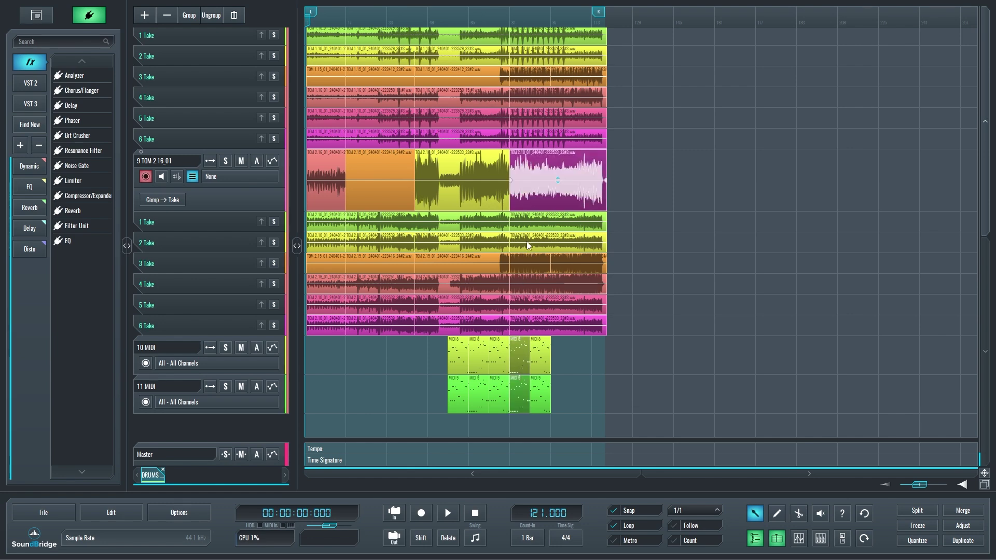
pyautogui.scroll(8, 516, 208)
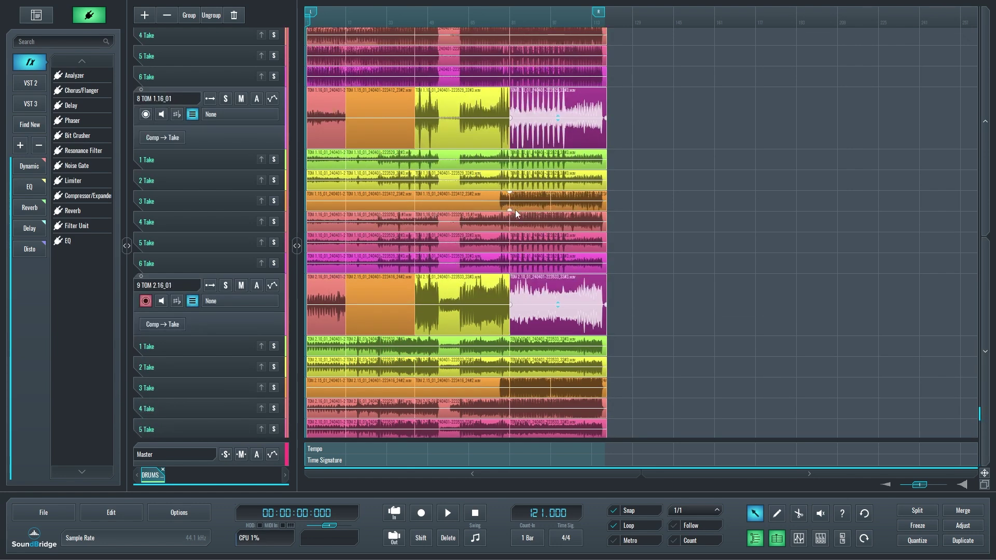
pyautogui.scroll(-8, 521, 176)
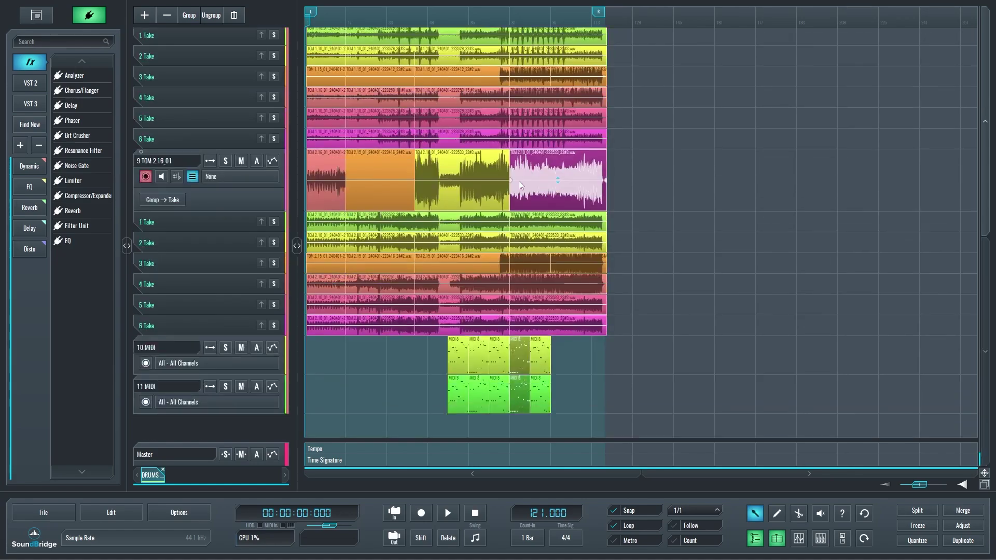
# Step: Move the linked audio and MIDI blocks past the loop end, review them across the group, and undo the move
pyautogui.moveTo(516, 351); pyautogui.dragTo(647, 351)
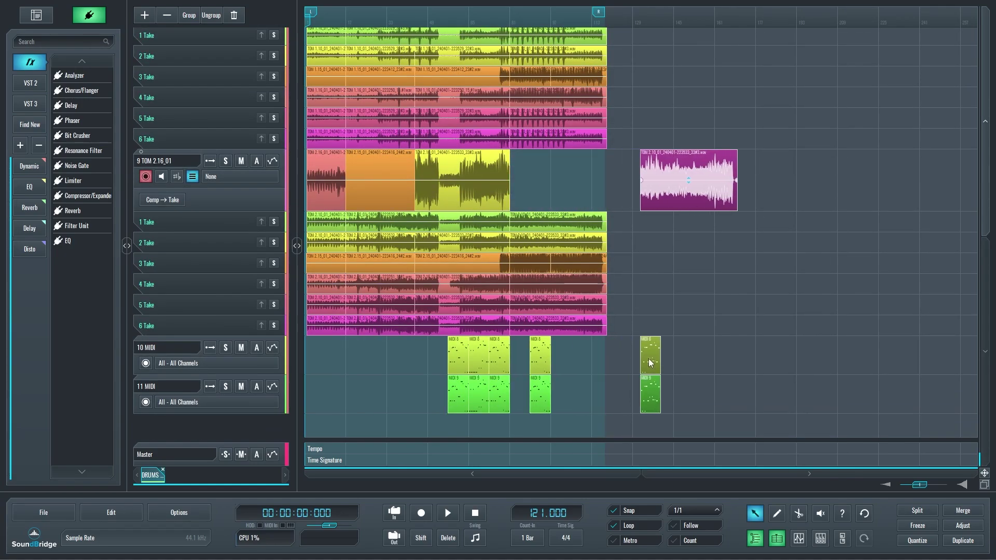
pyautogui.scroll(6, 624, 288)
pyautogui.scroll(-6, 625, 289)
pyautogui.hotkey('ctrl', 'z')
# Step: Switch the drum group's link mode to audio only and test it by selecting the last audio block and the fourth MIDI block
pyautogui.scroll(20, 646, 310)
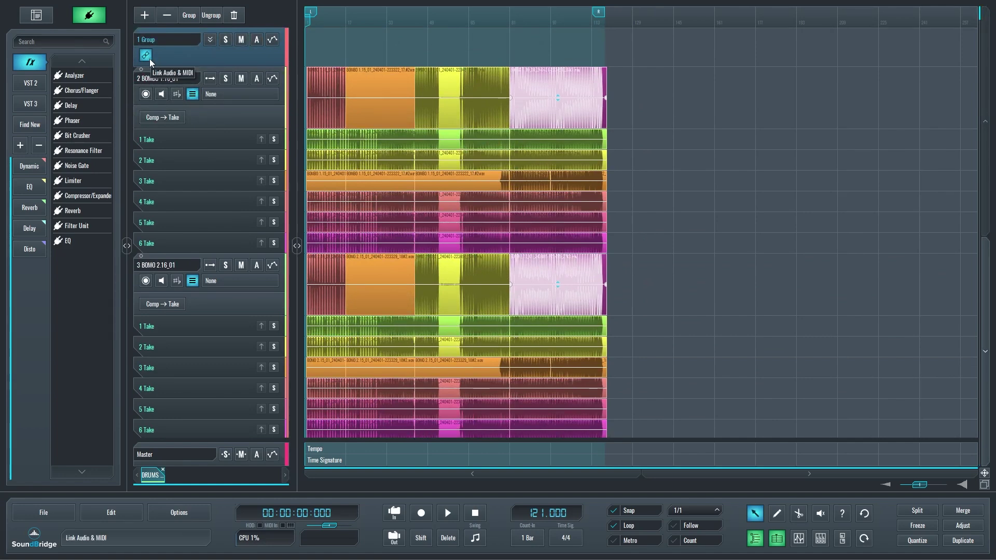
pyautogui.click(148, 59)
pyautogui.scroll(-10, 621, 251)
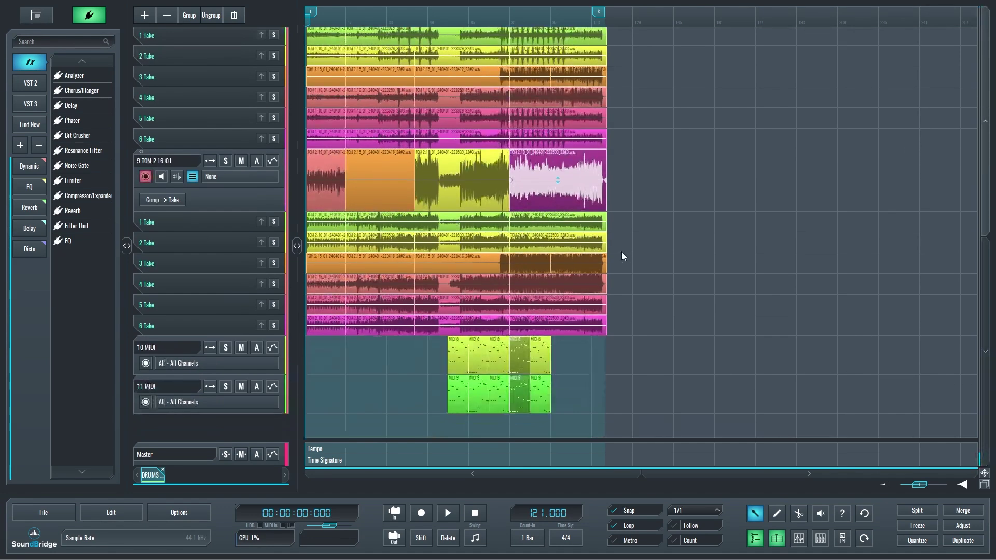
pyautogui.click(518, 197)
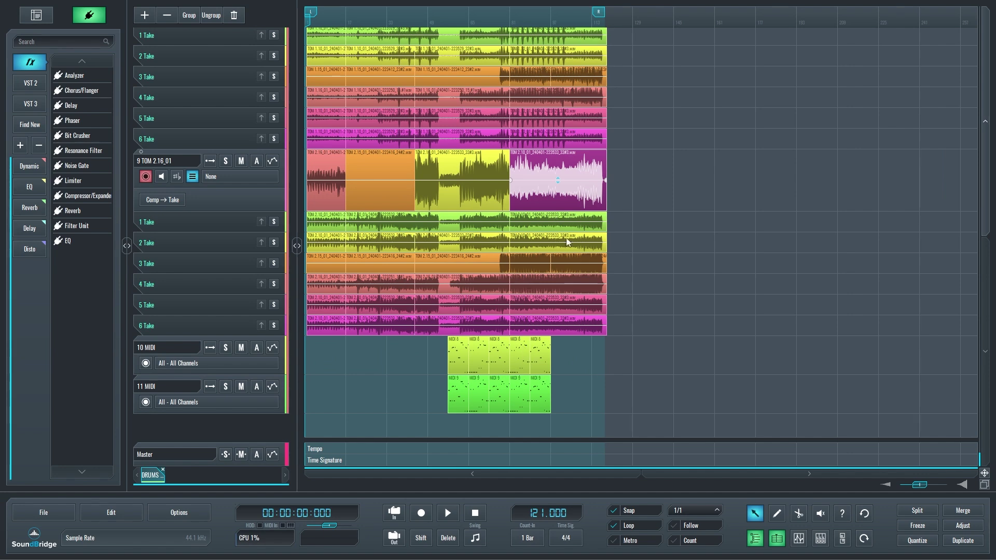
pyautogui.click(578, 364)
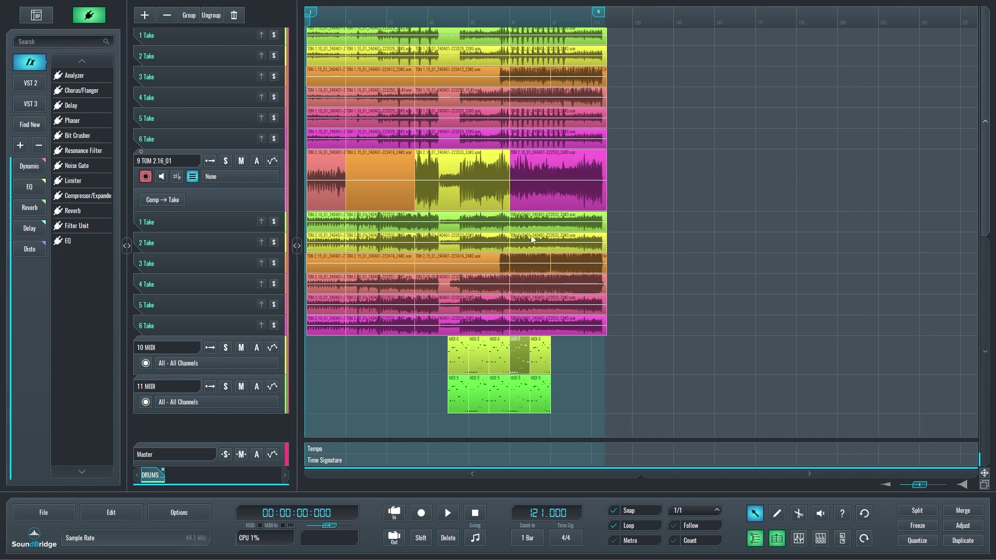
pyautogui.click(622, 222)
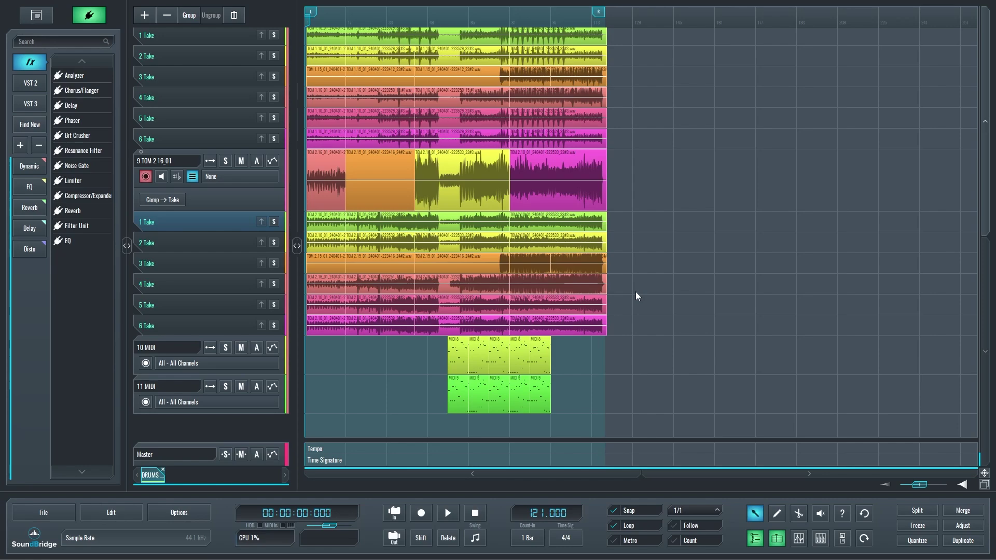
pyautogui.scroll(15, 633, 286)
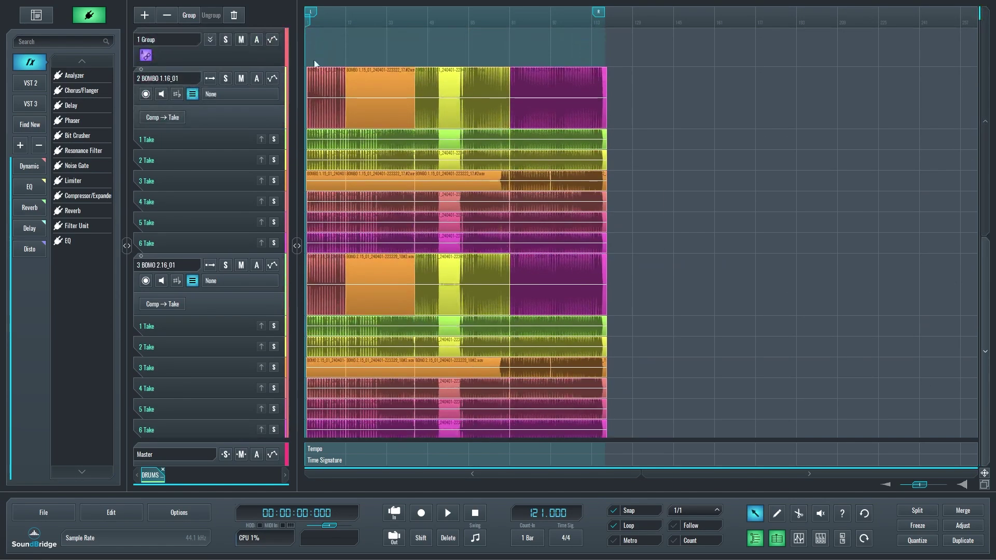
# Step: Switch the group's link mode to MIDI only, try moving the fourth block on both MIDI tracks past the loop end, and undo it
pyautogui.click(146, 56)
pyautogui.scroll(-15, 620, 207)
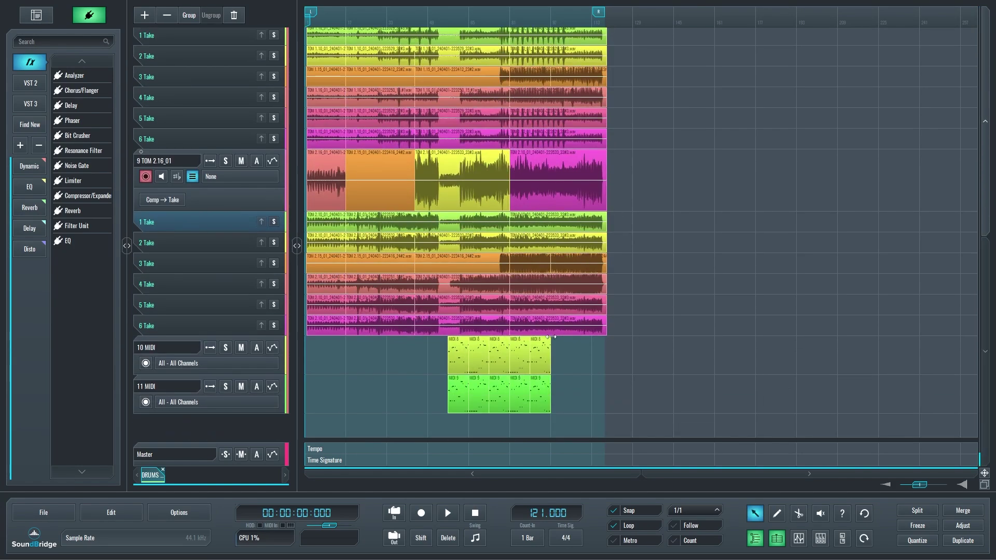
pyautogui.click(520, 399)
pyautogui.moveTo(519, 398); pyautogui.dragTo(638, 396)
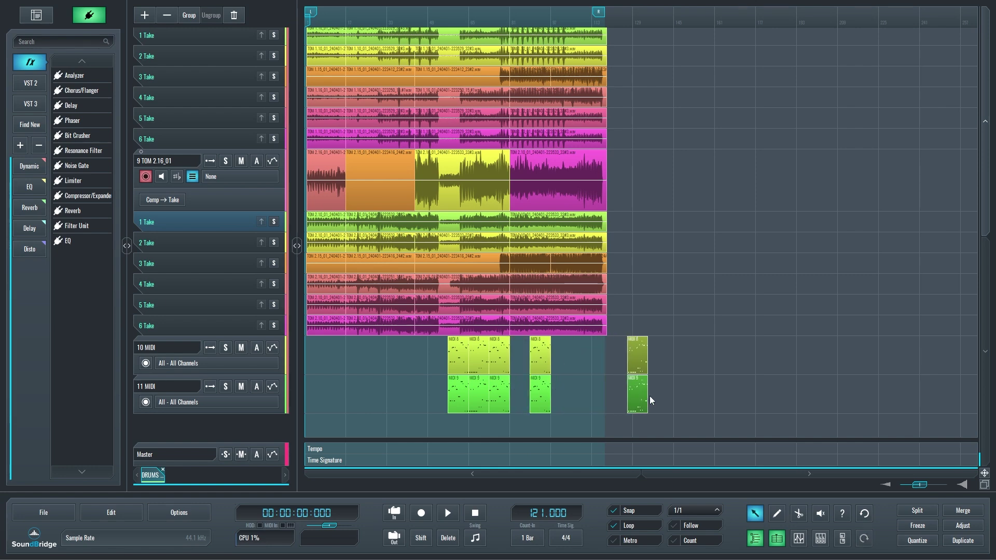
pyautogui.hotkey('ctrl', 'z')
# Step: Split the fourth block in half on the linked MIDI tracks, mute its second half, and change the group's link mode
pyautogui.click(799, 514)
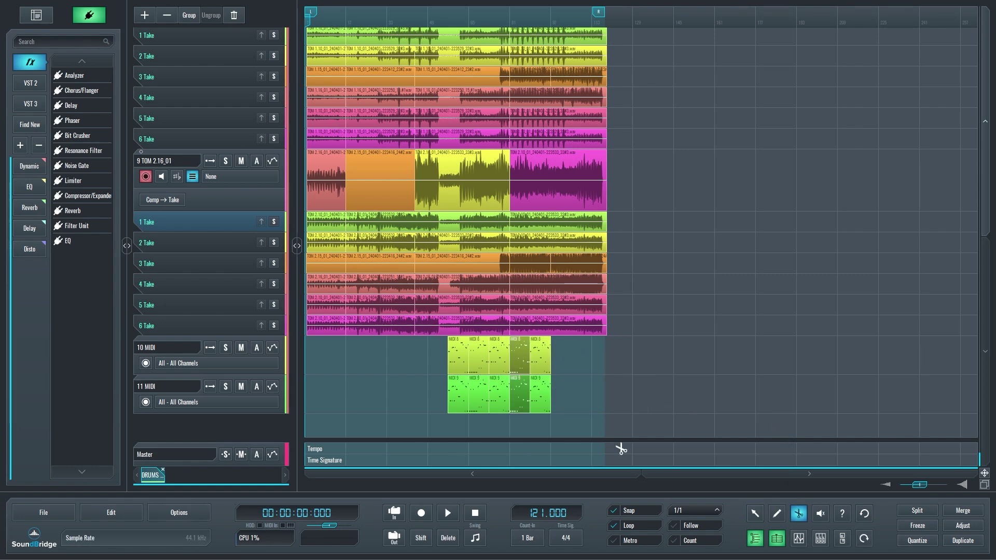
pyautogui.click(520, 370)
pyautogui.click(820, 514)
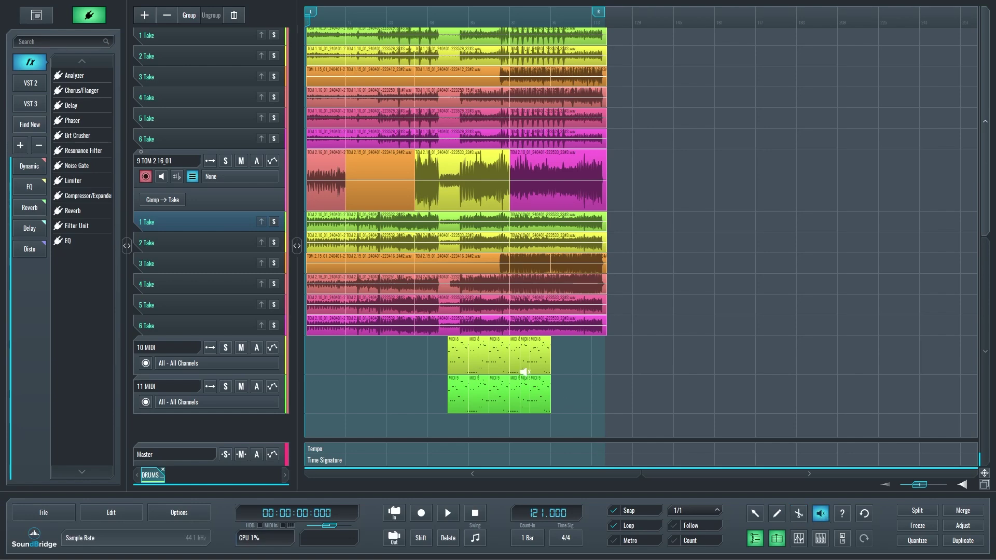
pyautogui.click(523, 360)
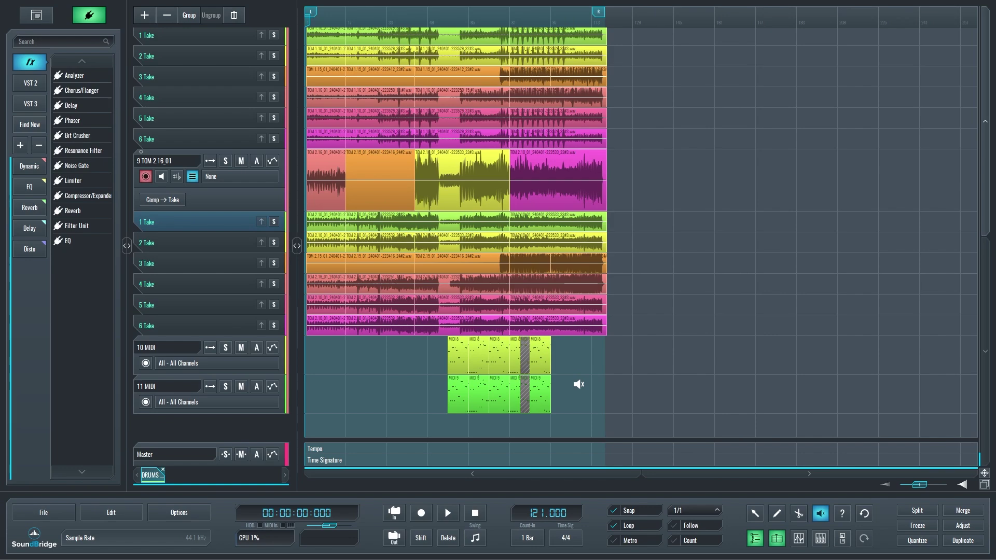
pyautogui.scroll(8, 666, 370)
pyautogui.click(146, 54)
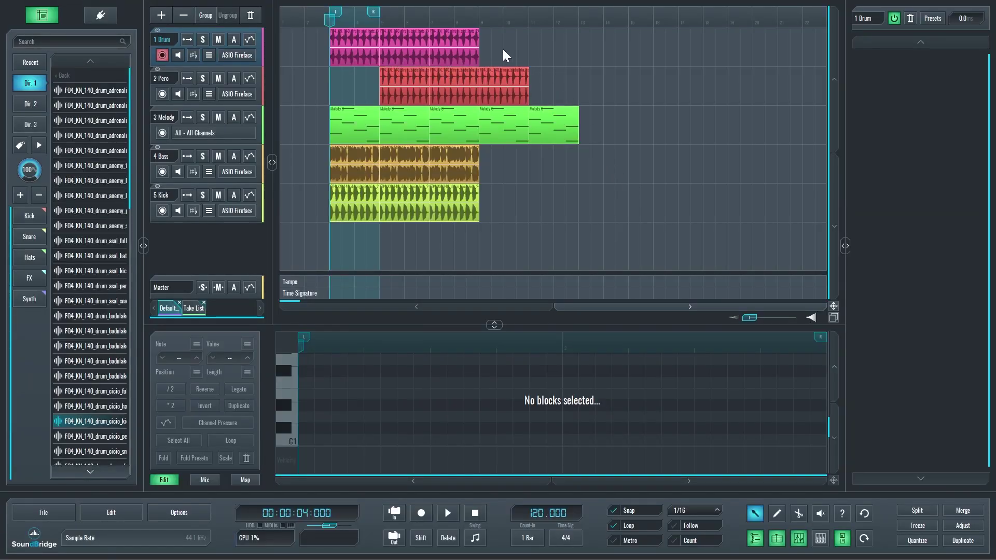
# Step: Copy the first blocks of the Drum, Perc and Bass tracks and clear the selection
pyautogui.click(366, 58)
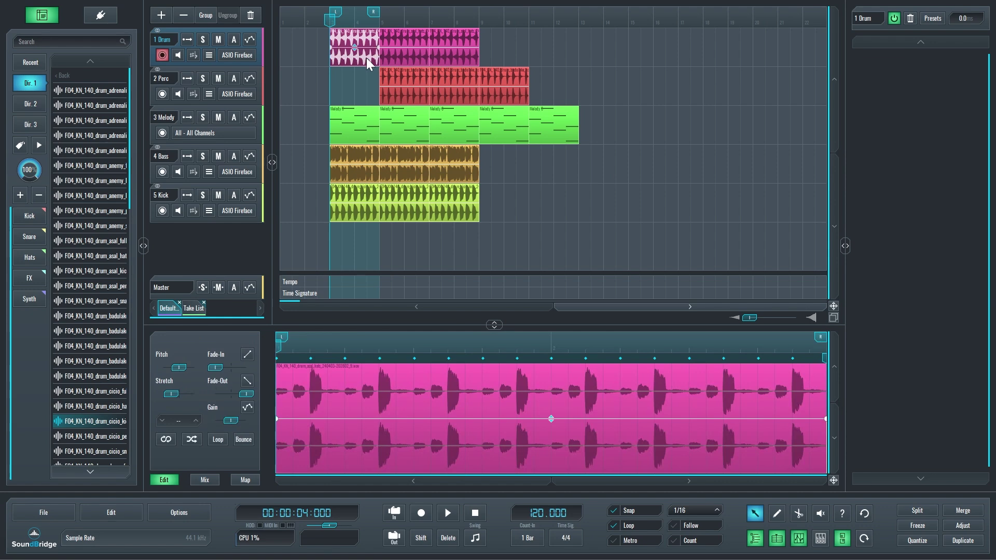
pyautogui.click(405, 93)
pyautogui.click(361, 172)
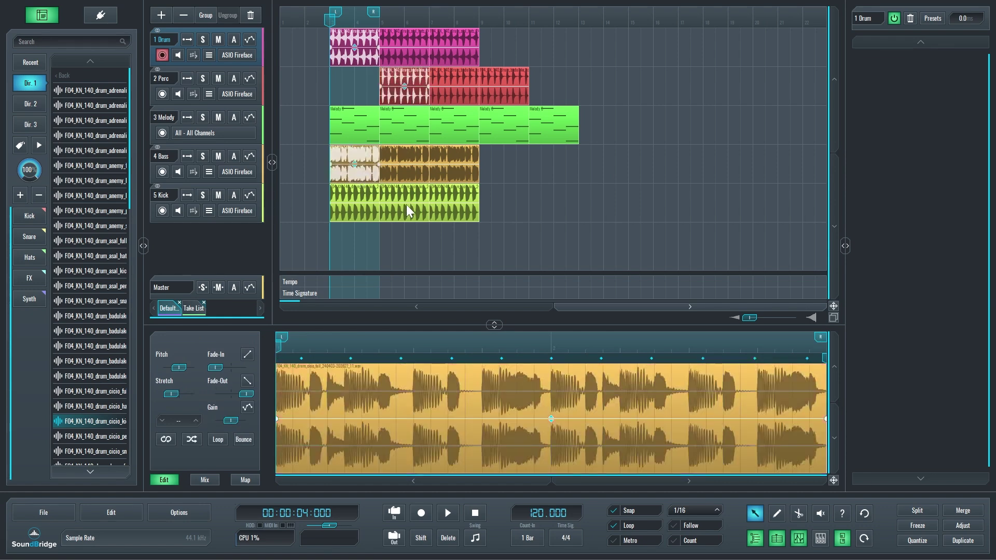
pyautogui.click(428, 89)
pyautogui.click(374, 91)
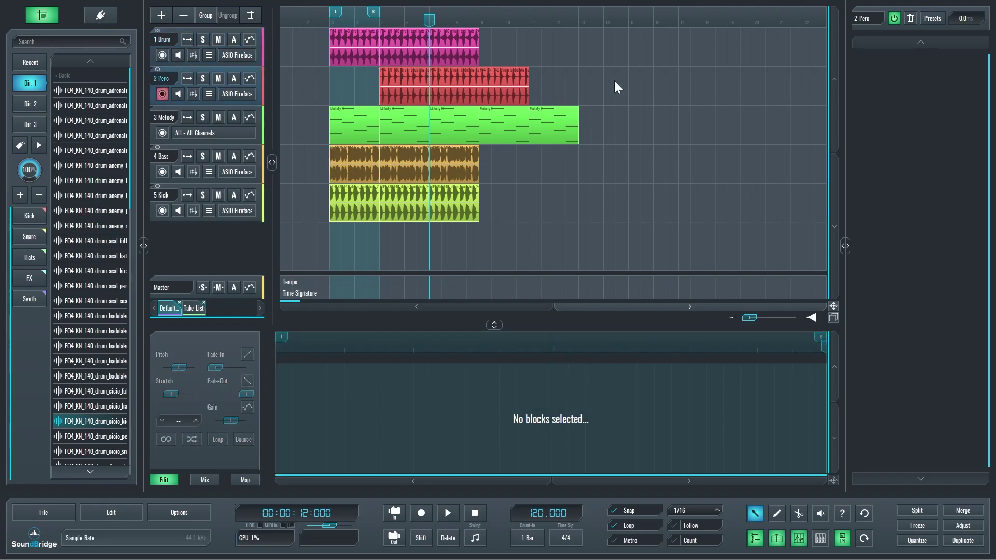
# Step: Paste the copied blocks at 00:00:26:125, starting from the Bass track
pyautogui.click(161, 156)
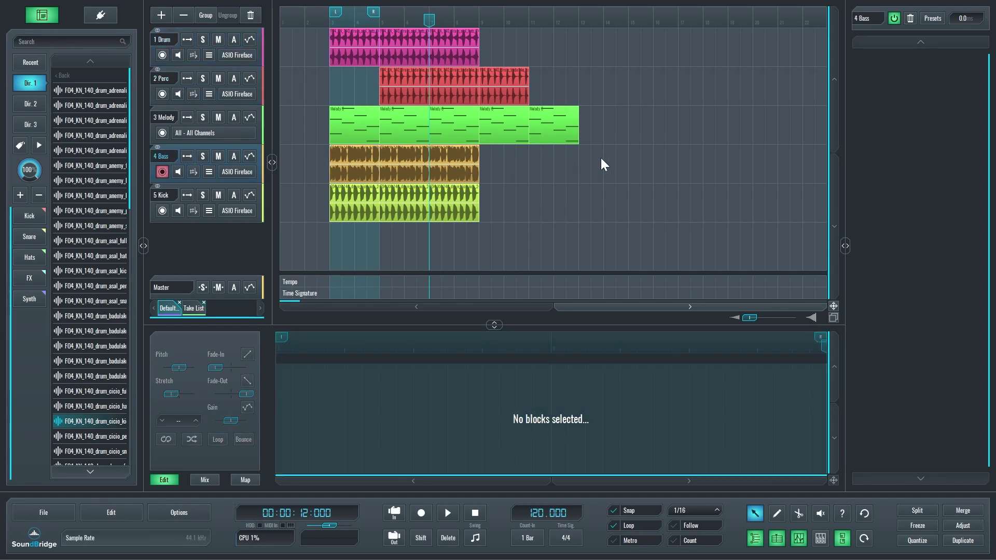
pyautogui.click(604, 24)
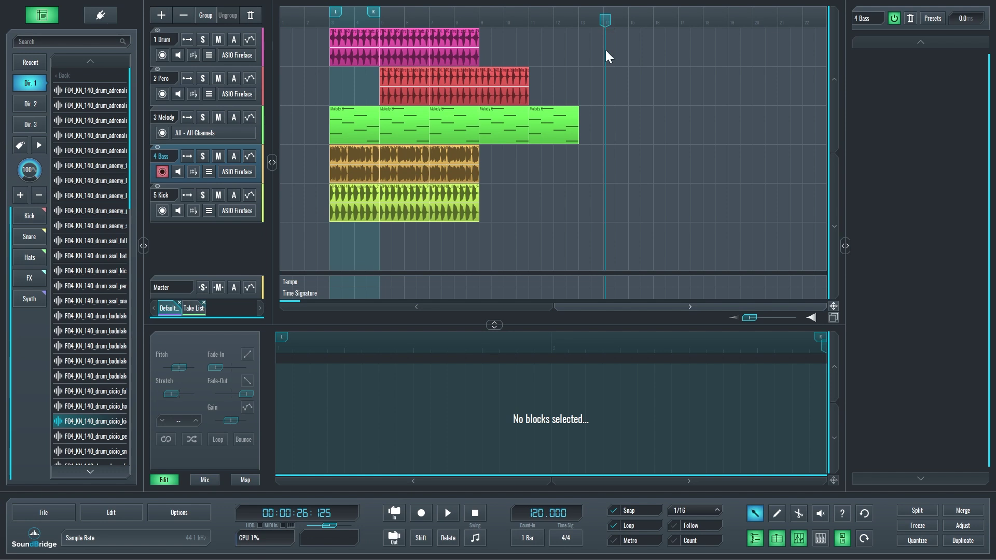
pyautogui.hotkey('ctrl', 'v')
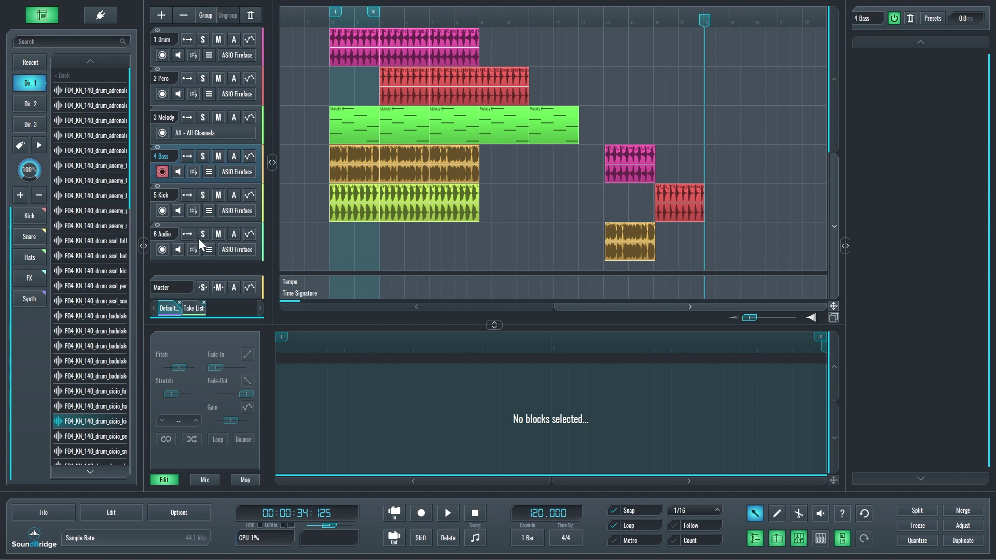
# Step: Paste the copied blocks again at 00:00:34:125, starting from the 6 Audio track, and check all the pasted blocks
pyautogui.click(158, 233)
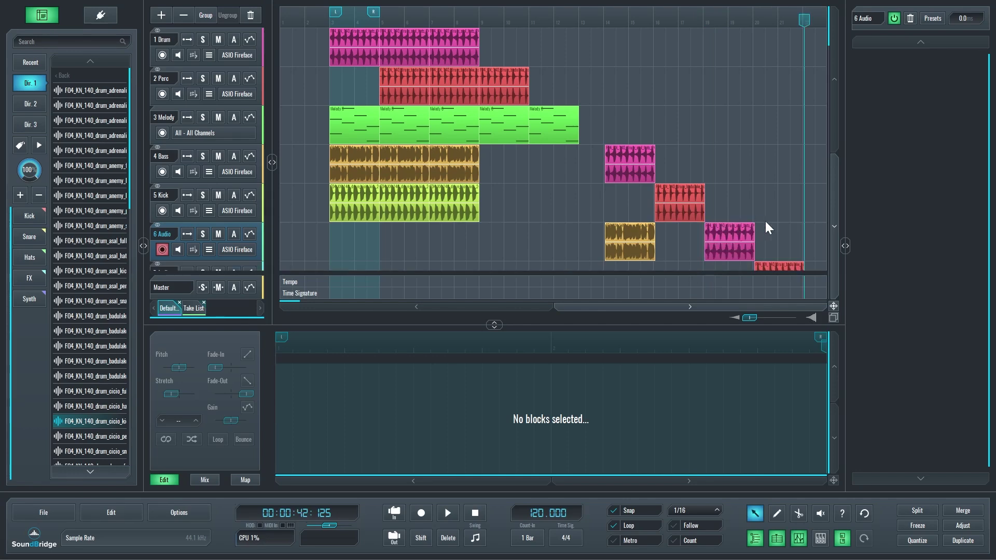
pyautogui.scroll(-3, 760, 220)
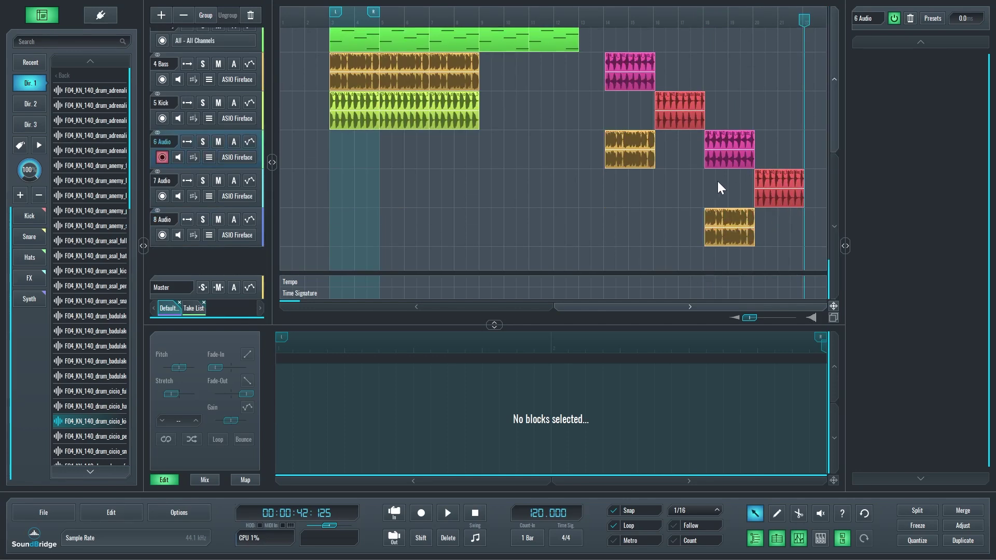
pyautogui.scroll(3, 710, 186)
# Step: Select the last blocks of the Melody, Perc and Drum tracks and place the playhead at 00:00:24:000
pyautogui.click(536, 124)
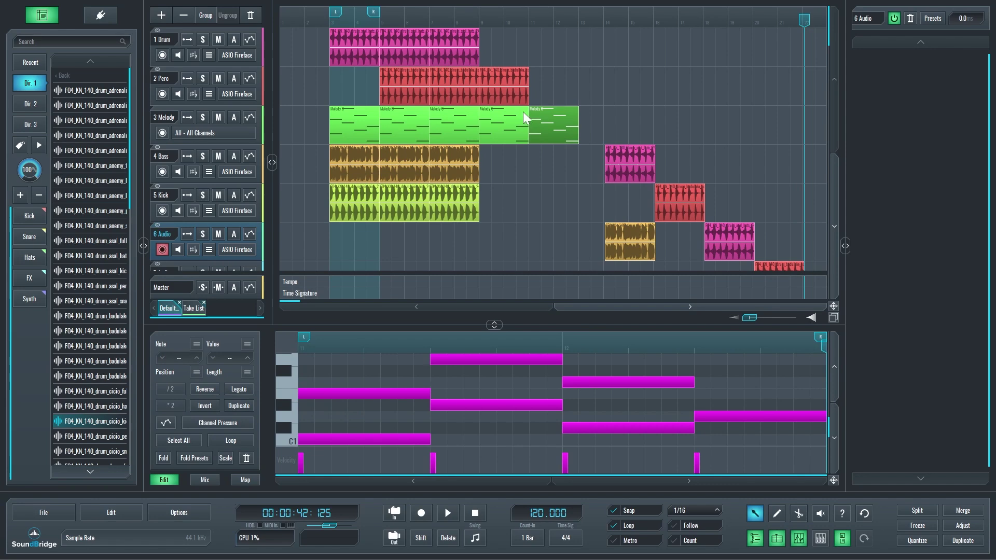
pyautogui.click(498, 96)
pyautogui.click(457, 59)
pyautogui.click(576, 88)
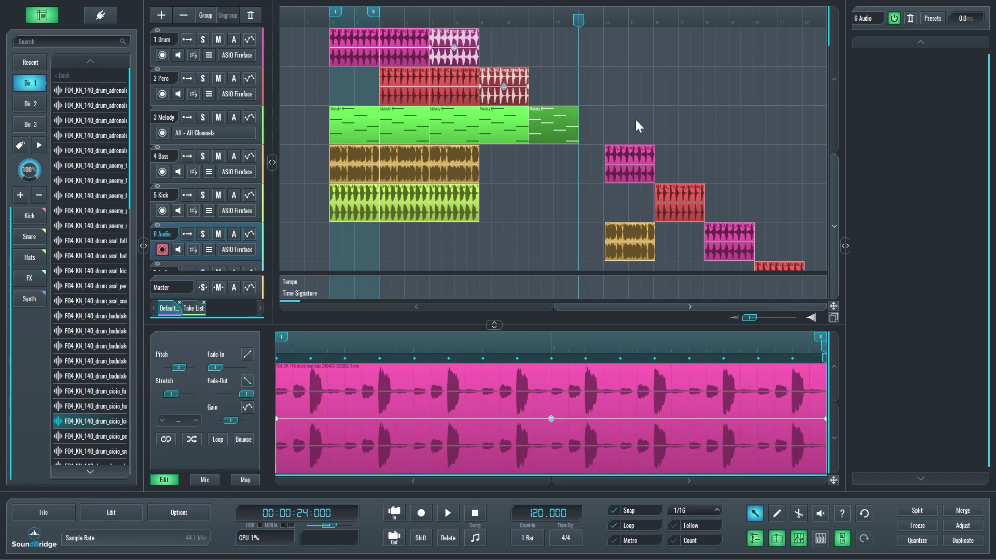
# Step: Place the playhead at 00:00:46:500 in the empty timeline area and select the 8 Audio track
pyautogui.scroll(-3, 677, 132)
pyautogui.click(464, 14)
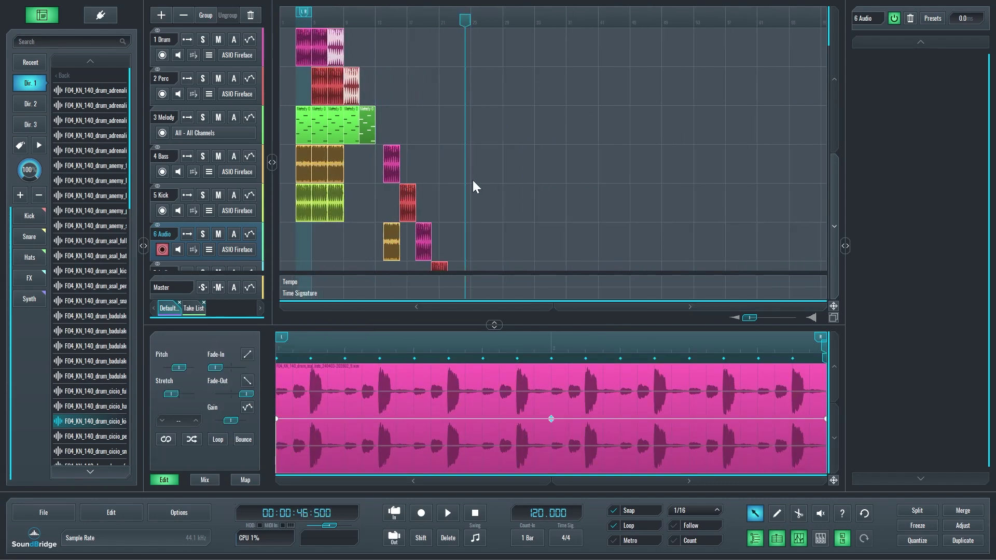
pyautogui.scroll(-3, 471, 179)
pyautogui.click(181, 220)
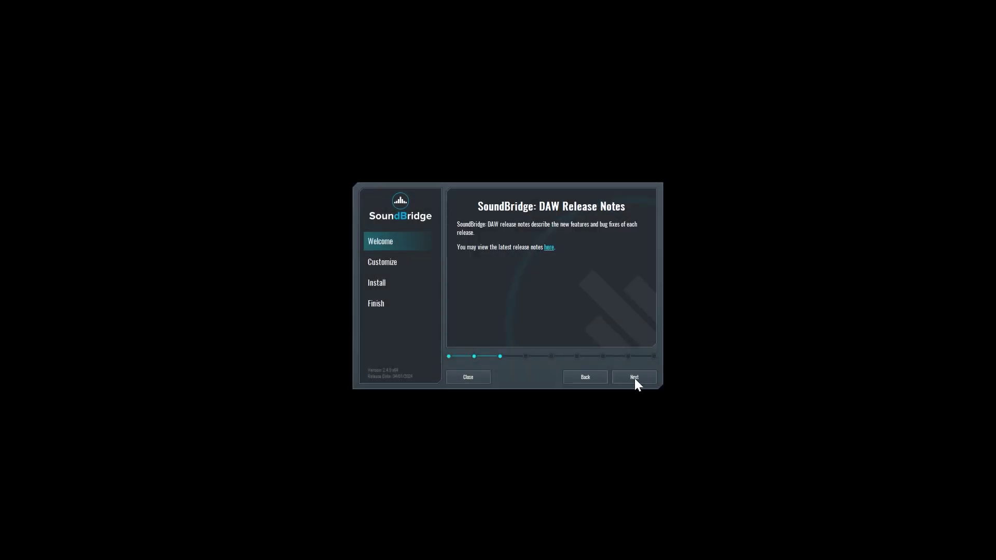
# Step: Proceed through the installer's release notes, keeping the proposed SoundBridge installation folder and the listed VST directories
pyautogui.click(633, 378)
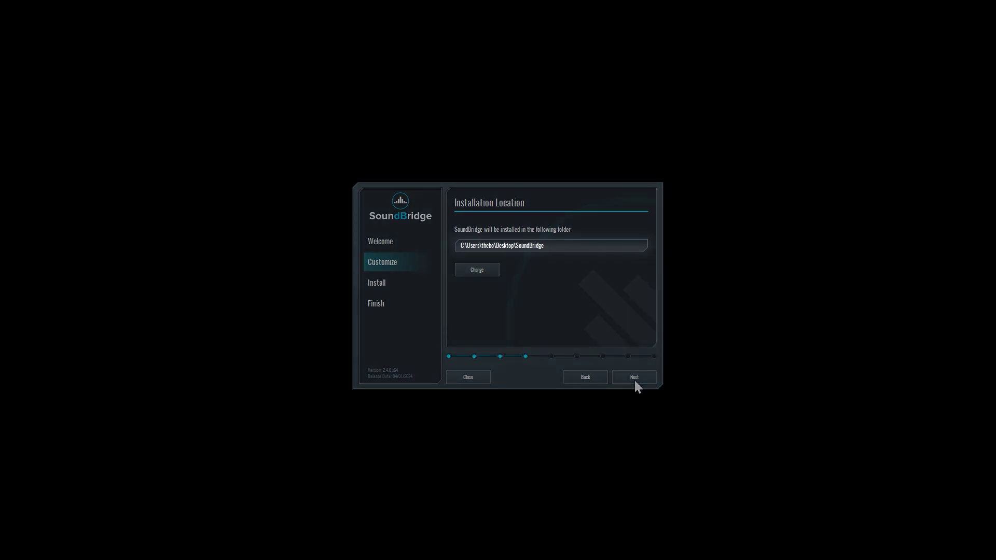
pyautogui.click(634, 378)
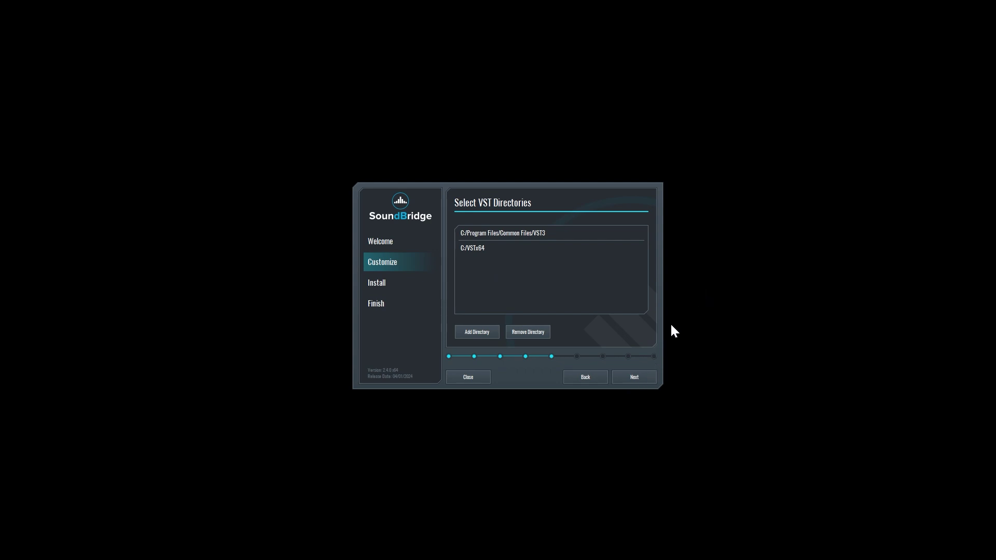
pyautogui.click(633, 376)
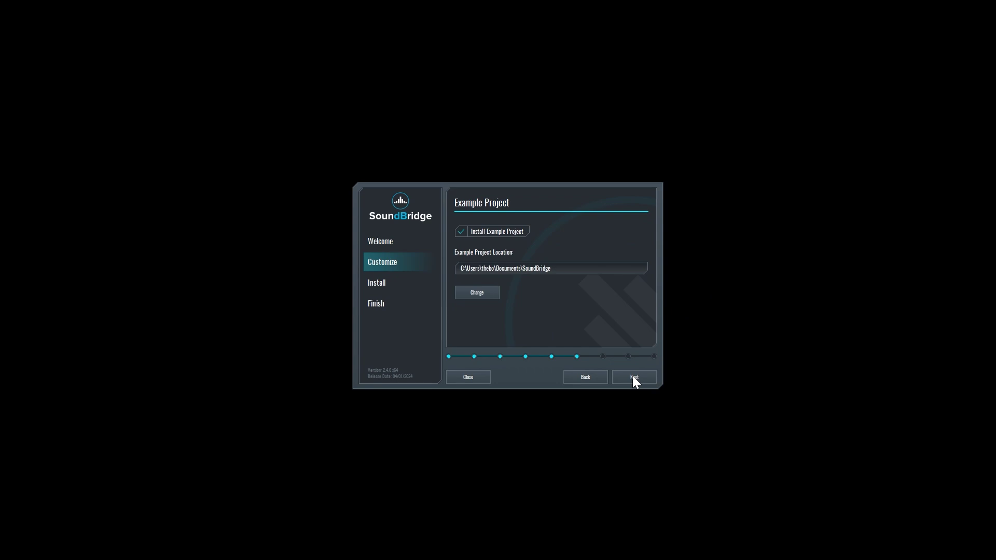